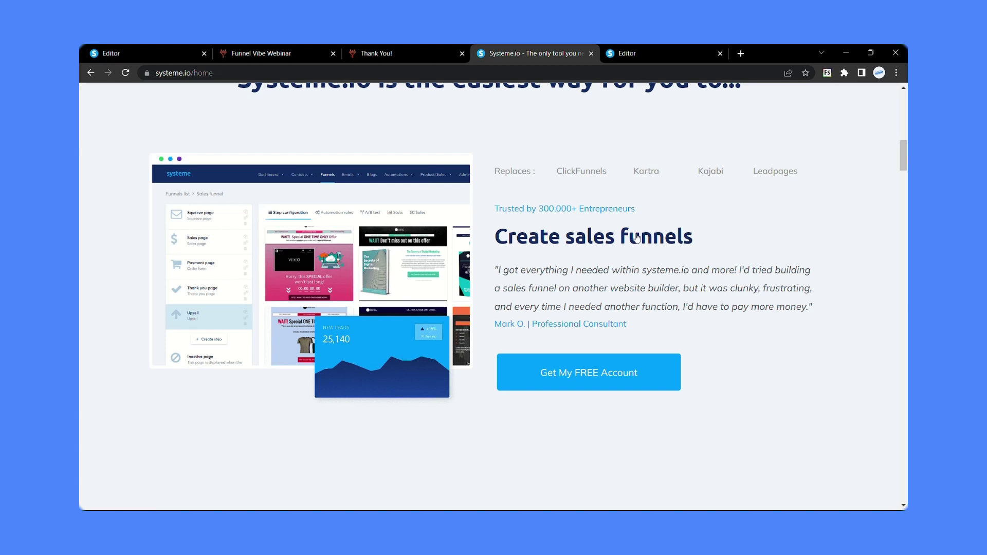
Step: View the home page's Get My FREE Account signup popup, then return to the page editor
left_click(611, 381)
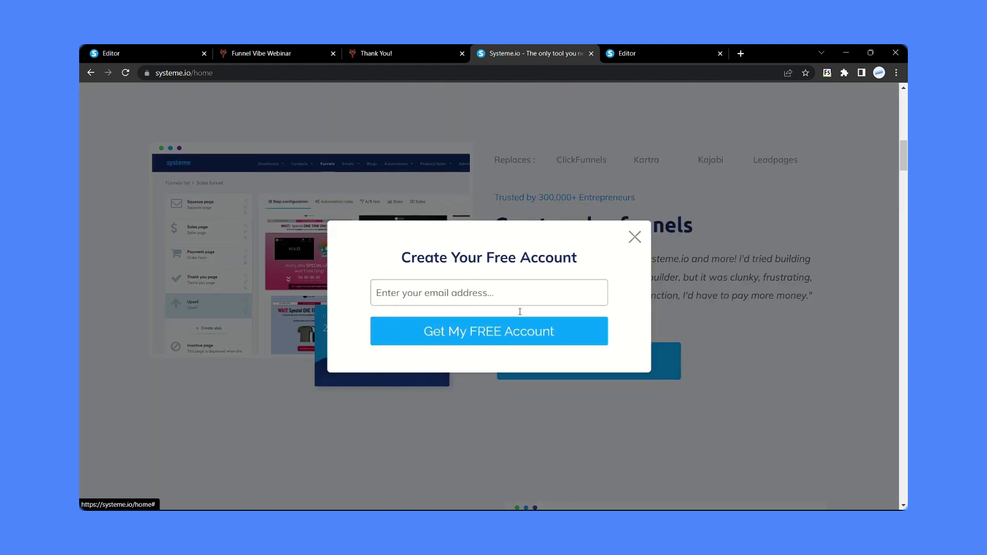
left_click(643, 53)
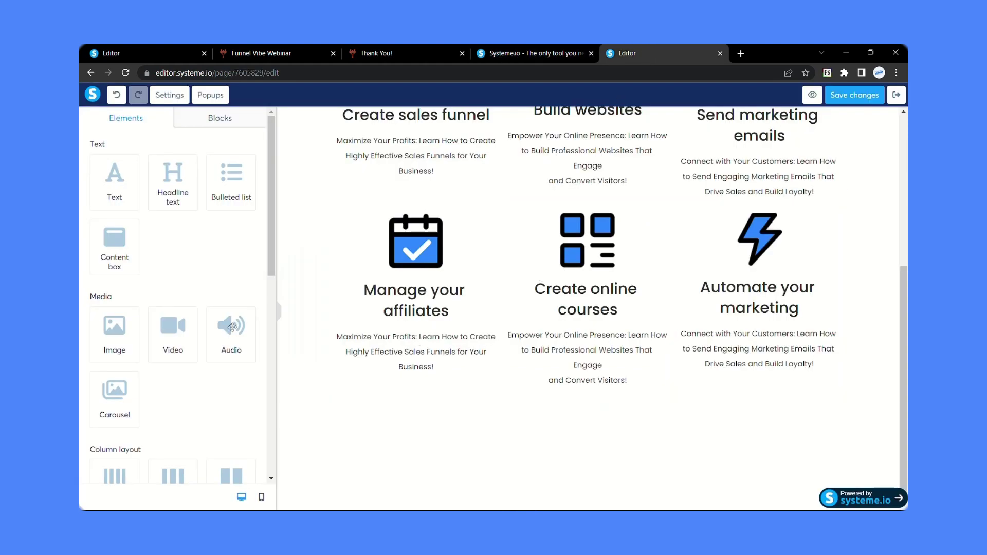
Step: Add a button below the feature grid and change its text to 'Get your FREE Account'
scroll(173, 342, "down", 9)
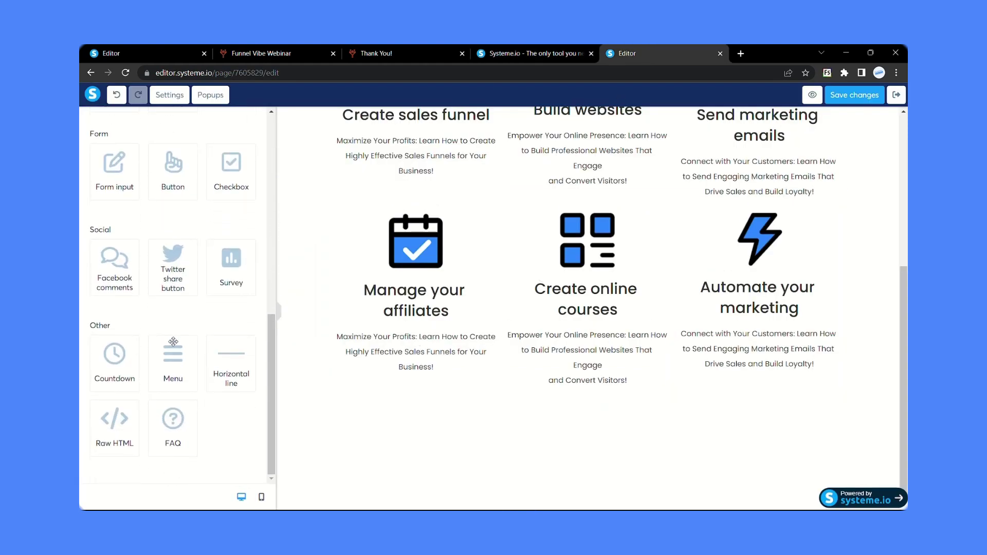
left_click_drag(174, 173, 597, 412)
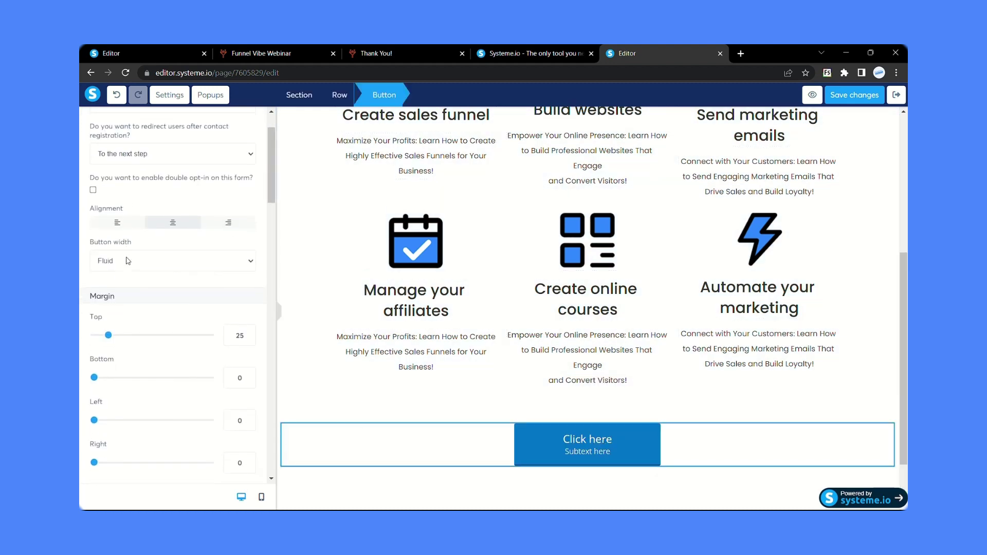
scroll(128, 261, "down", 6)
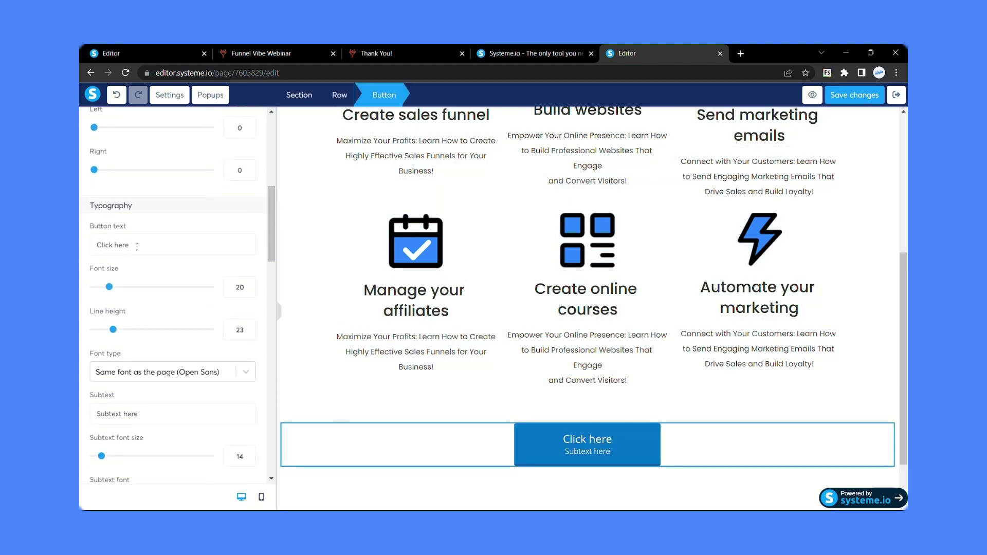
left_click_drag(137, 247, 82, 251)
type("Get your FREE Account")
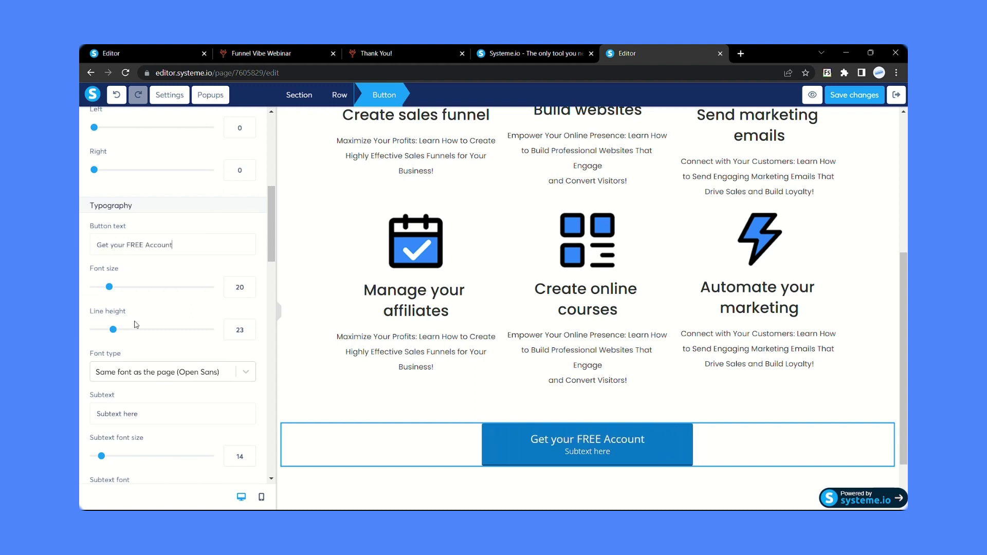
Step: Set the button font to Google Fonts Poppins and delete the 'Subtext here' subtext
scroll(152, 335, "down", 1)
left_click(141, 324)
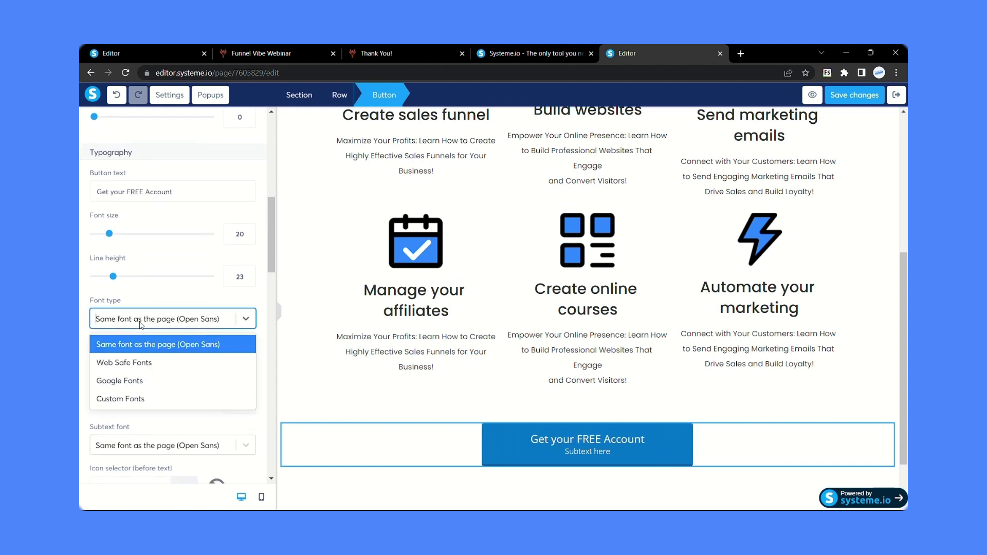
left_click(127, 382)
left_click(145, 354)
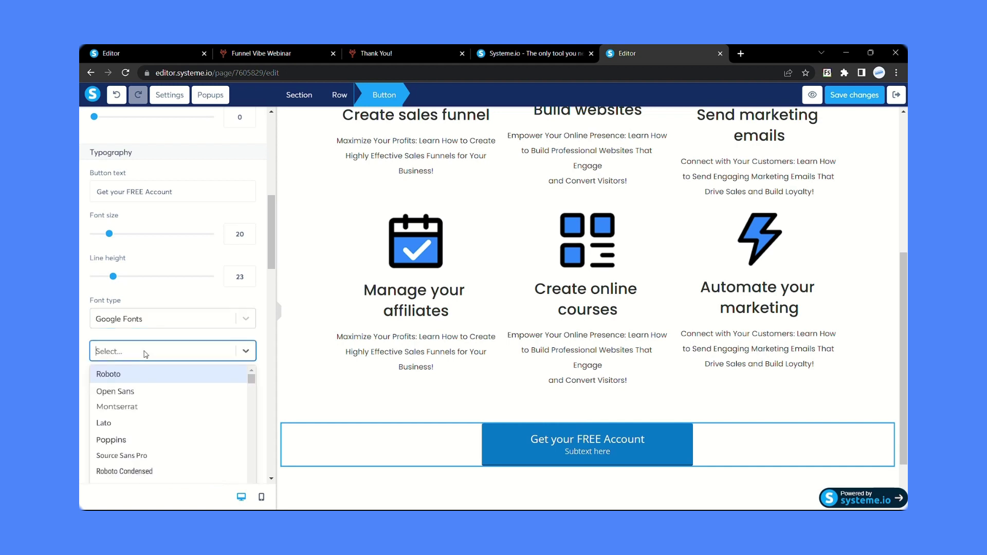
type("pop")
left_click(146, 371)
scroll(161, 384, "down", 1)
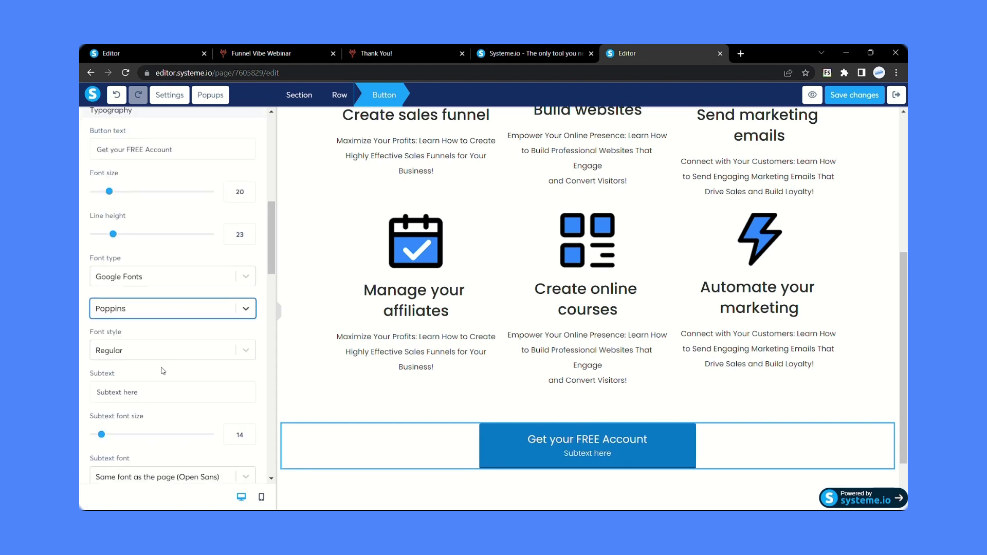
left_click_drag(161, 389, 90, 388)
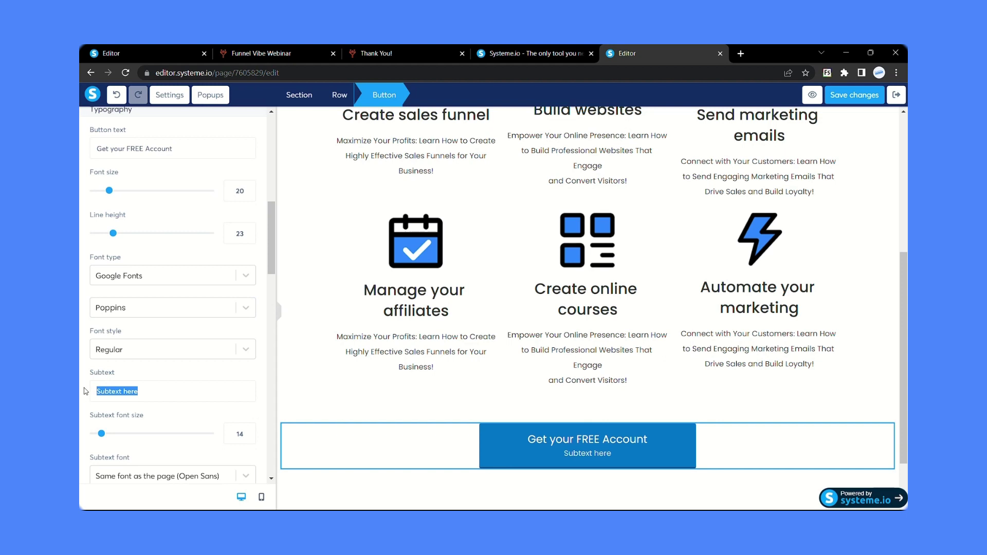
key("BackSpace")
Step: Set the button's border colour to none
scroll(85, 392, "down", 6)
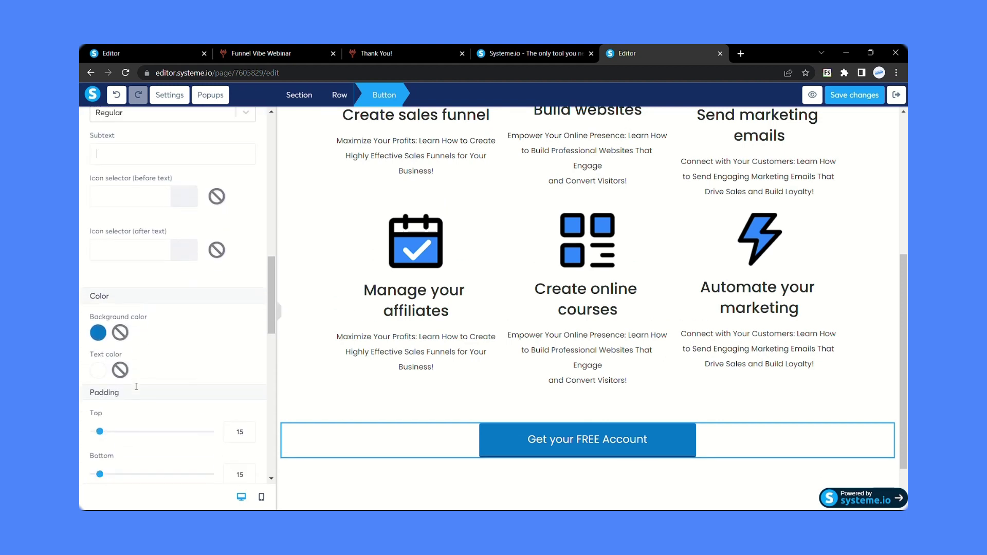
scroll(105, 293, "down", 5)
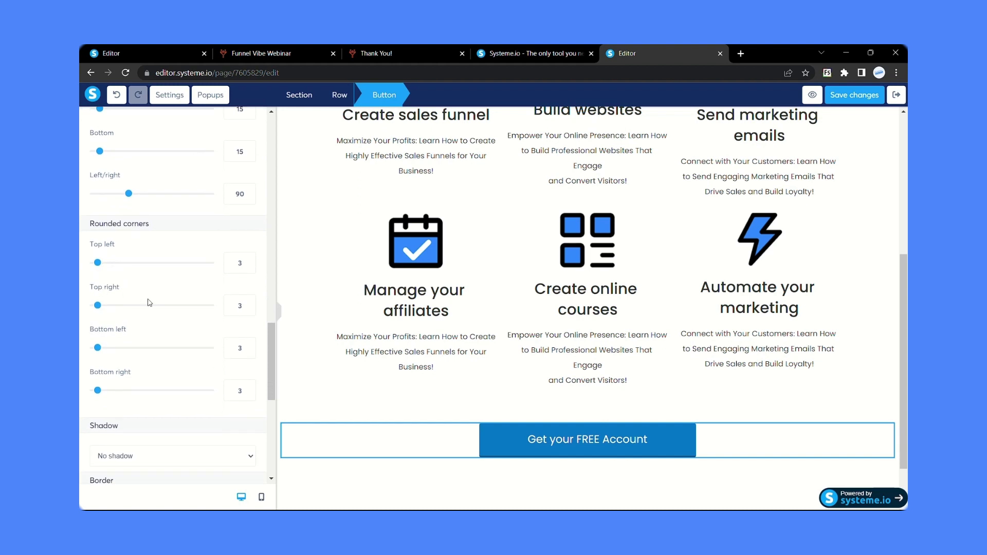
scroll(112, 288, "down", 4)
left_click(121, 356)
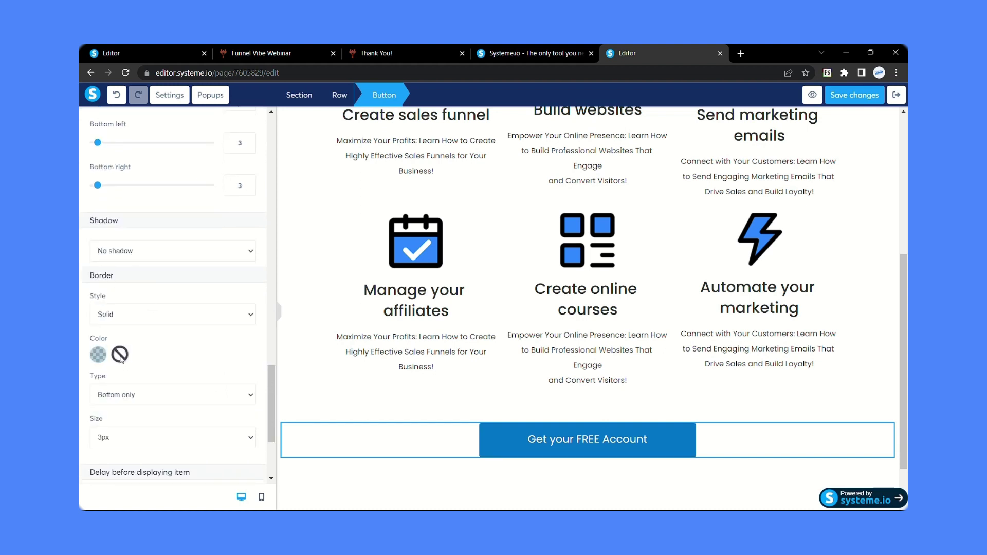
Step: Change all four rounded-corner values from 3 to 10
scroll(159, 280, "up", 3)
scroll(159, 280, "up", 1)
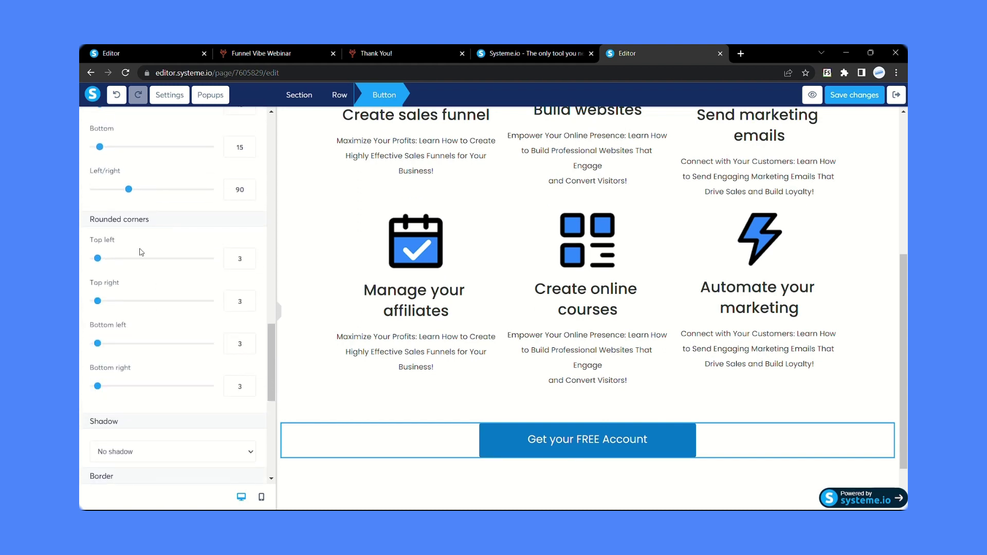
left_click_drag(246, 259, 221, 264)
type("10")
left_click(244, 300)
type("10")
key("Tab")
type("10")
key("Tab")
type("10")
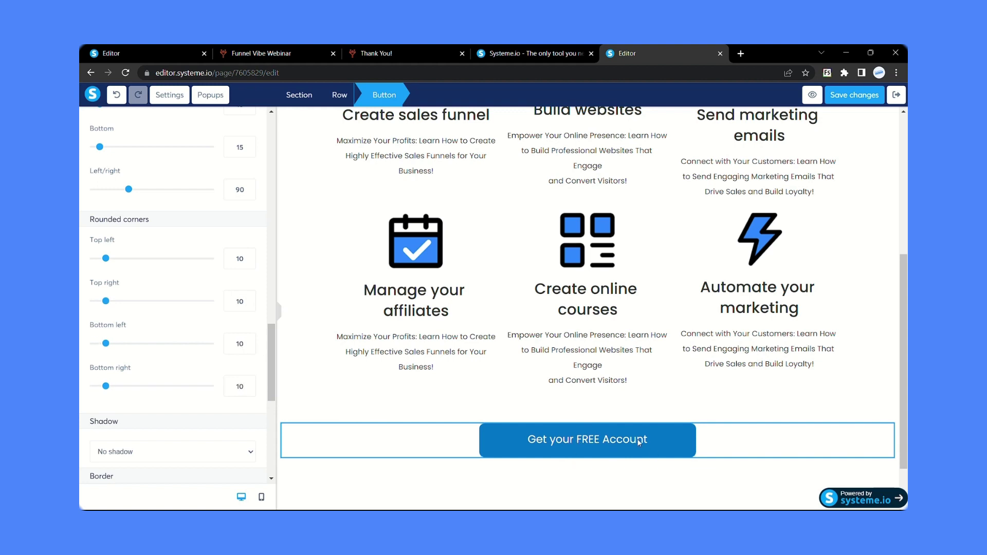
Step: Set the Get your FREE Account button's click action to Show popup, leaving the popup unassigned
left_click(578, 51)
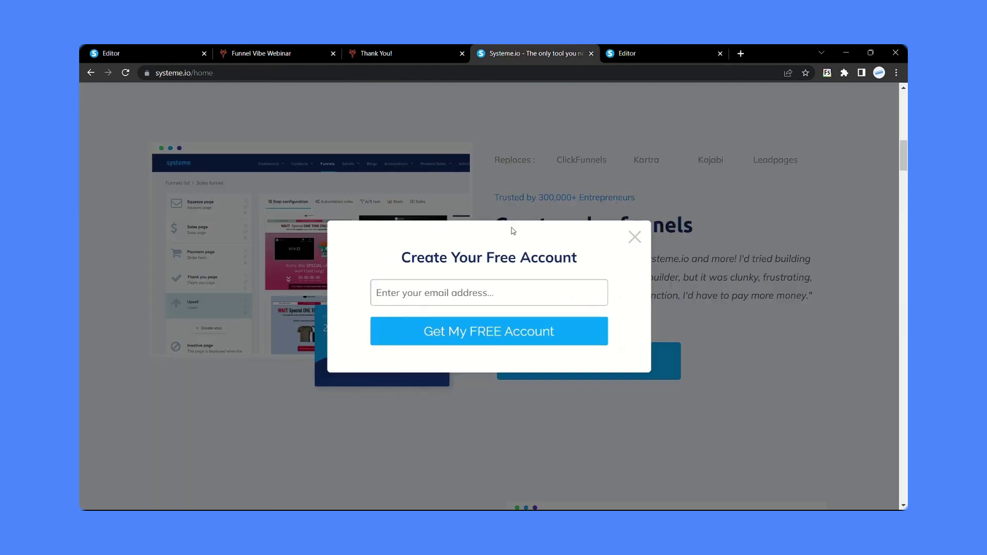
left_click(643, 53)
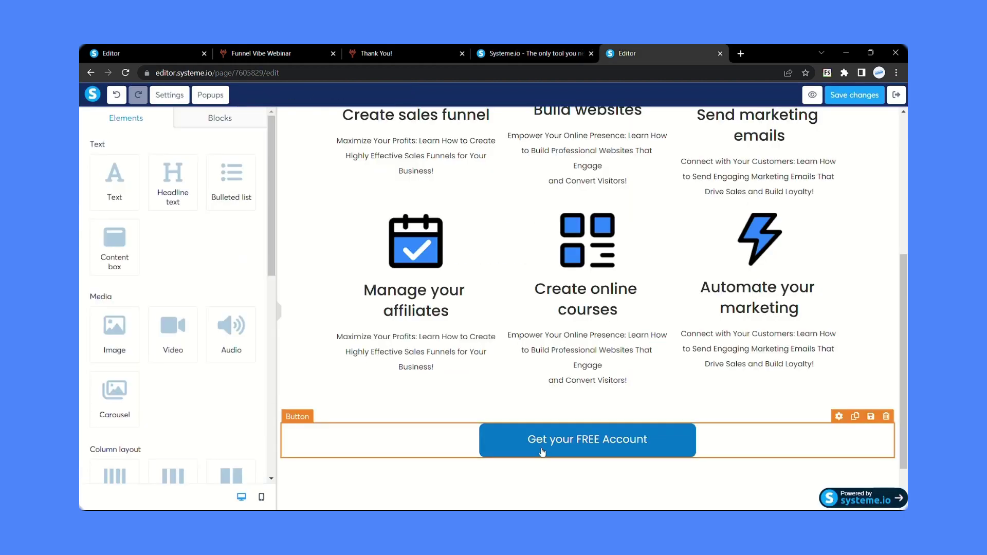
left_click(542, 452)
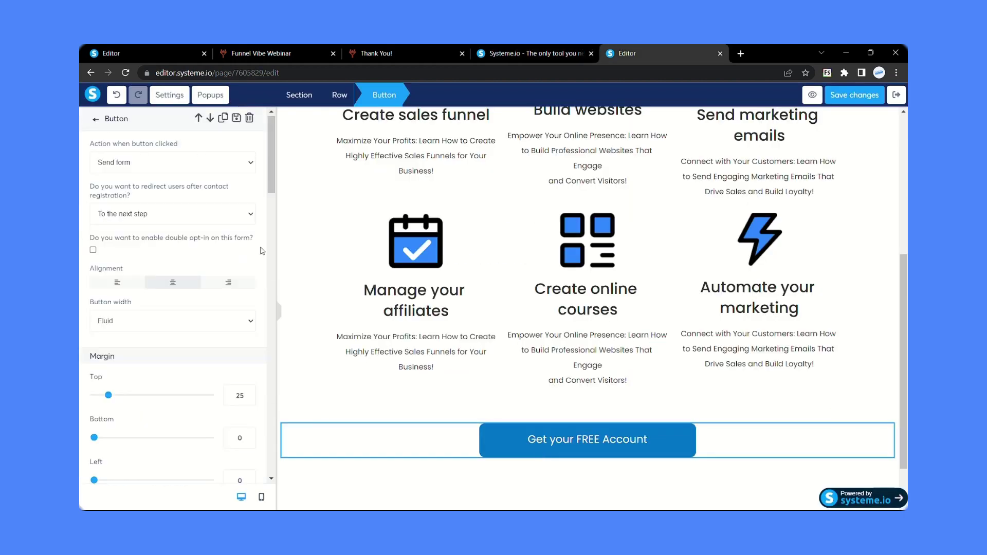
left_click(143, 163)
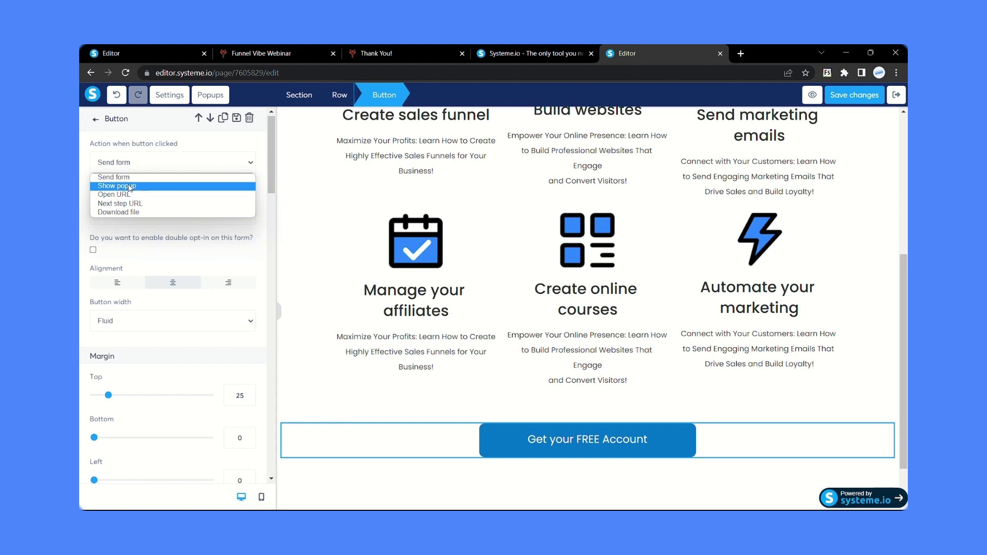
left_click(130, 186)
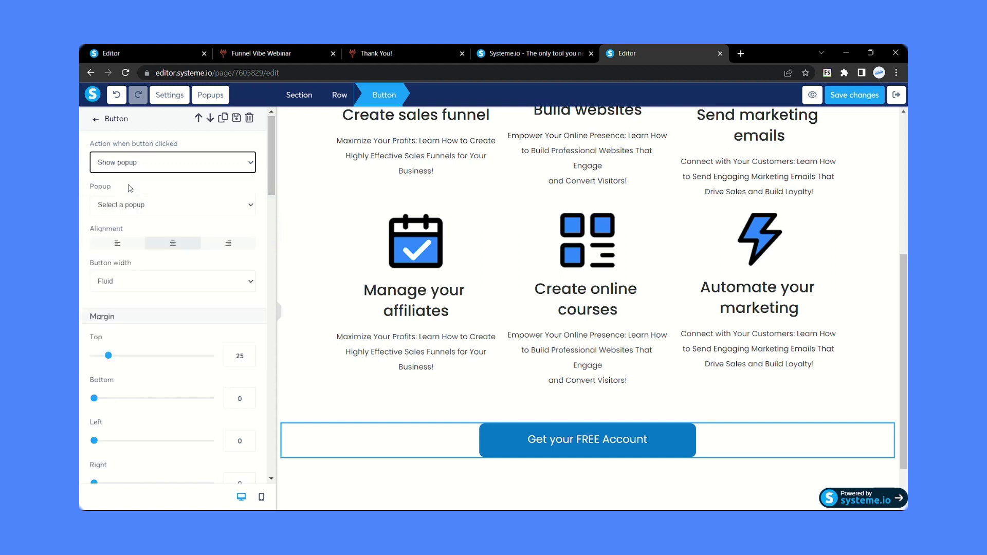
left_click(153, 210)
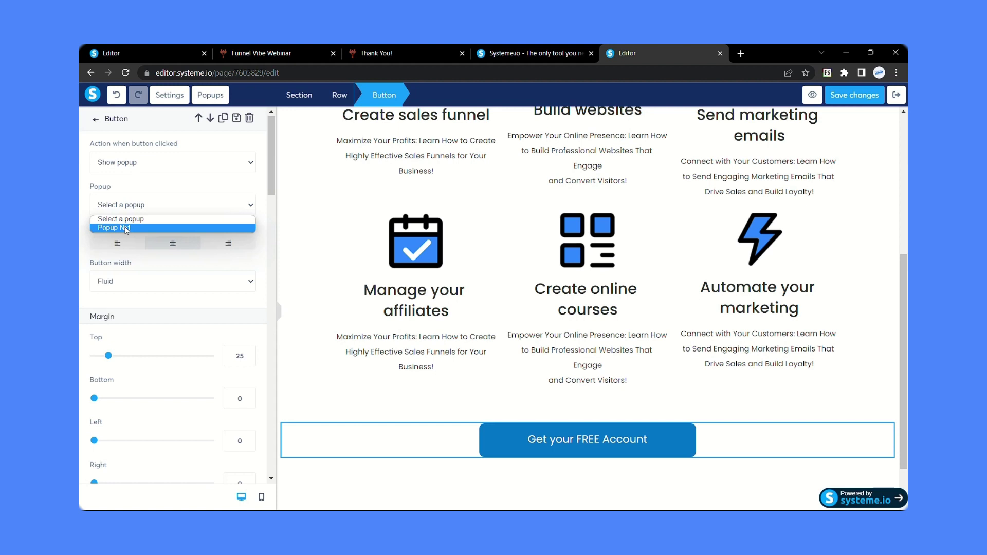
left_click(175, 202)
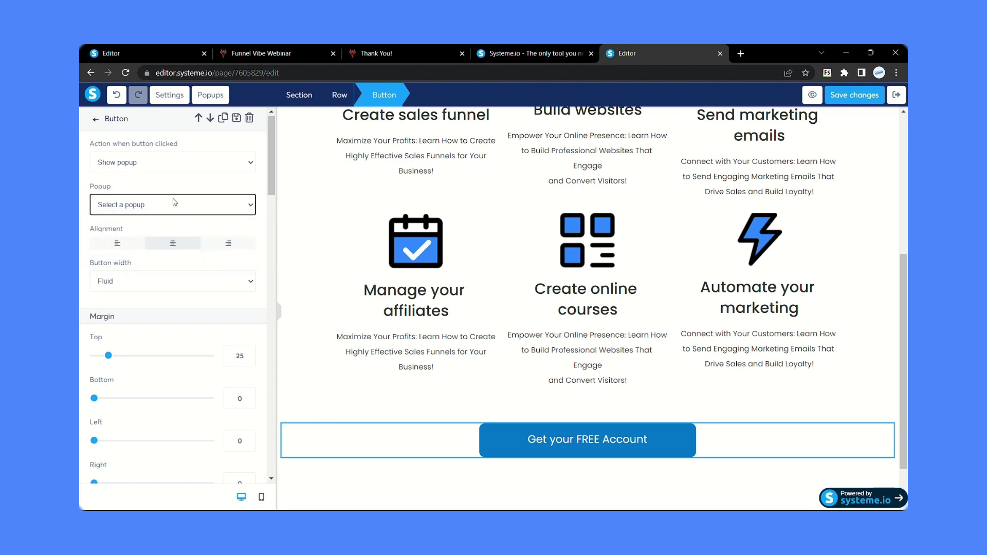
Step: Preview the existing Popup №1, then delete it
left_click(211, 95)
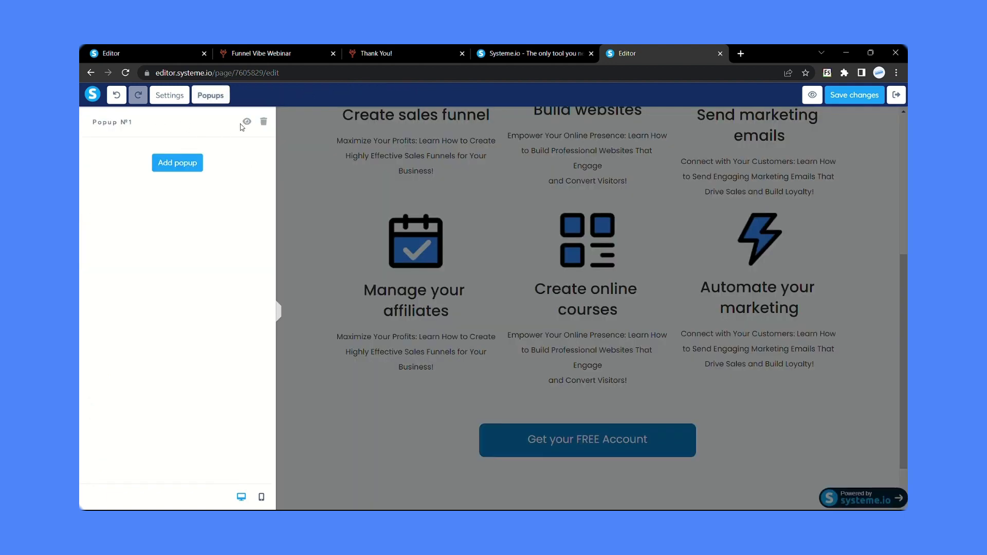
left_click(245, 123)
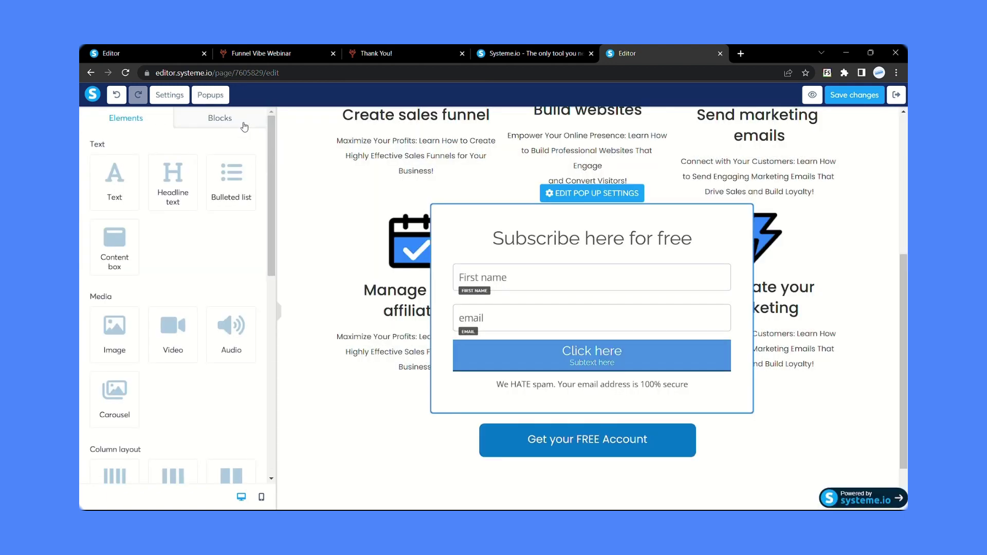
left_click(210, 94)
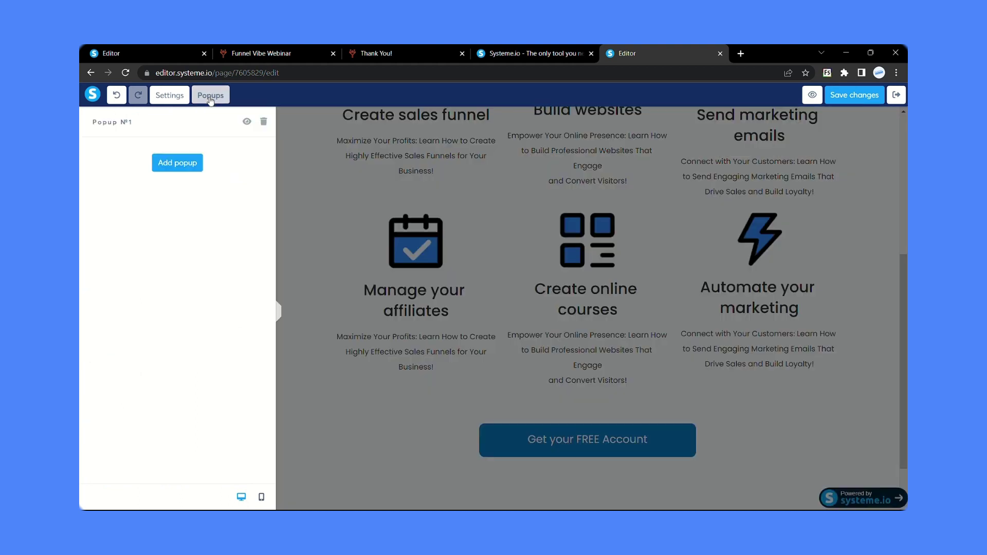
left_click(264, 122)
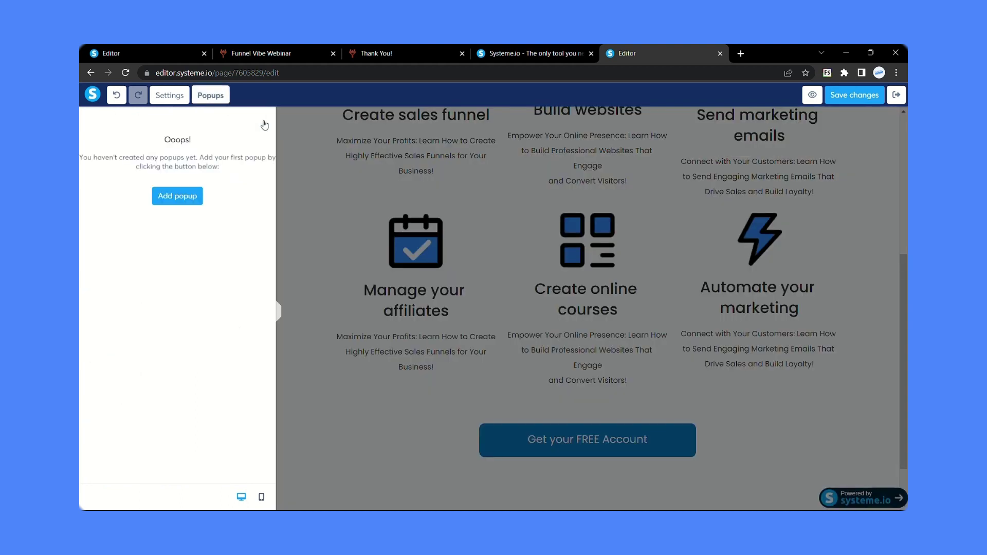
Step: Add a new 'Subscribe here for free' popup and copy the home popup's 'Create Your Free Account' heading
left_click(178, 197)
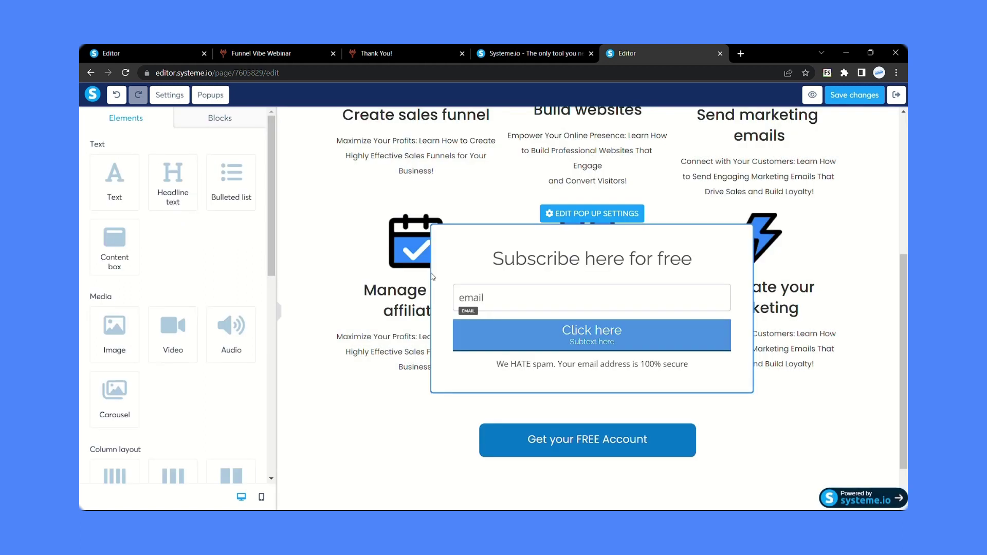
left_click(549, 53)
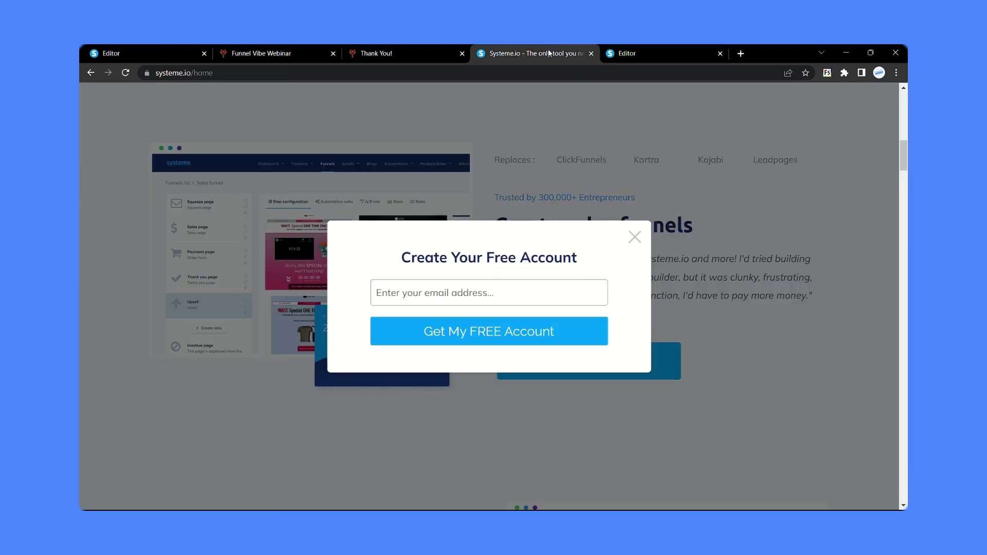
left_click_drag(407, 261, 578, 258)
key("ctrl+c")
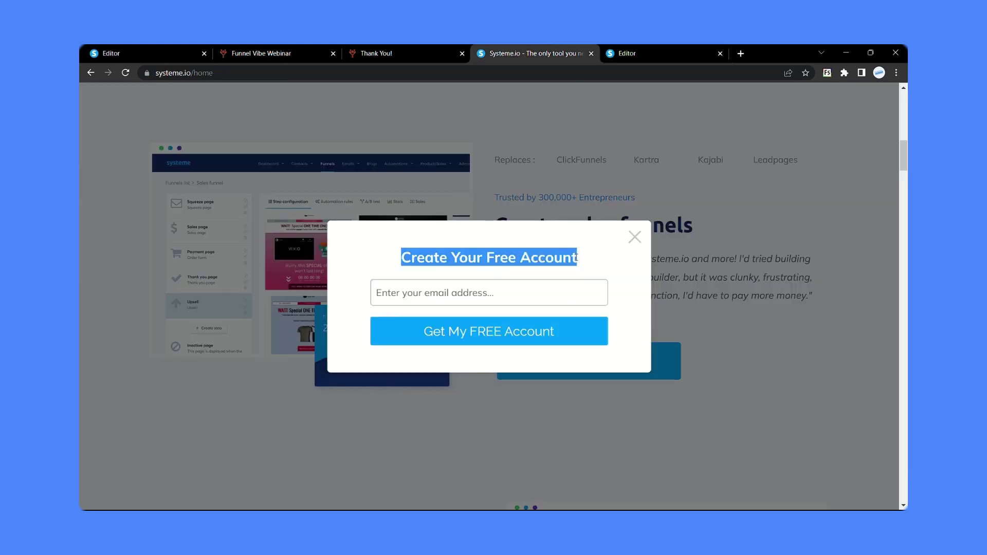
Step: Replace the popup heading with 'Create Your Free Account' and set it in Poppins
left_click(625, 53)
left_click(546, 257)
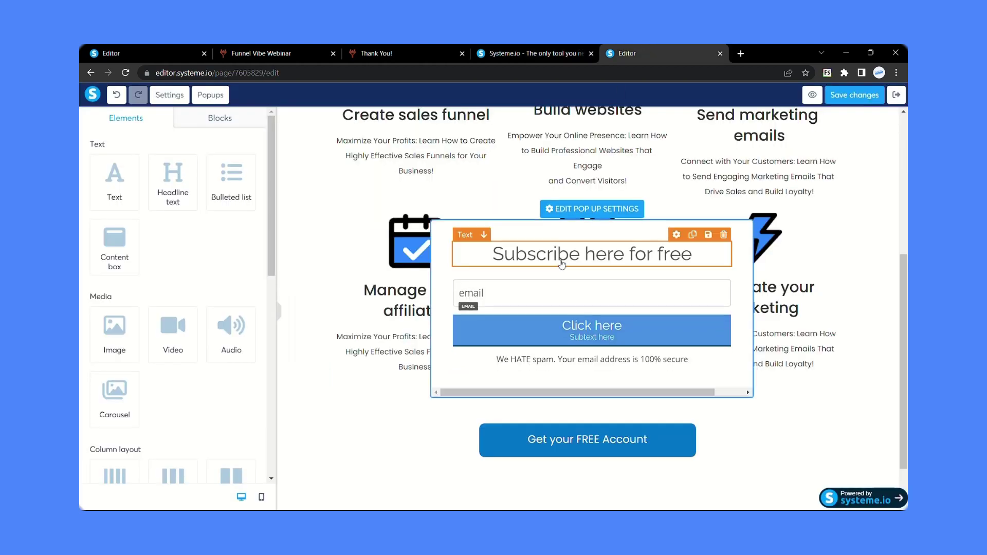
triple_click(545, 257)
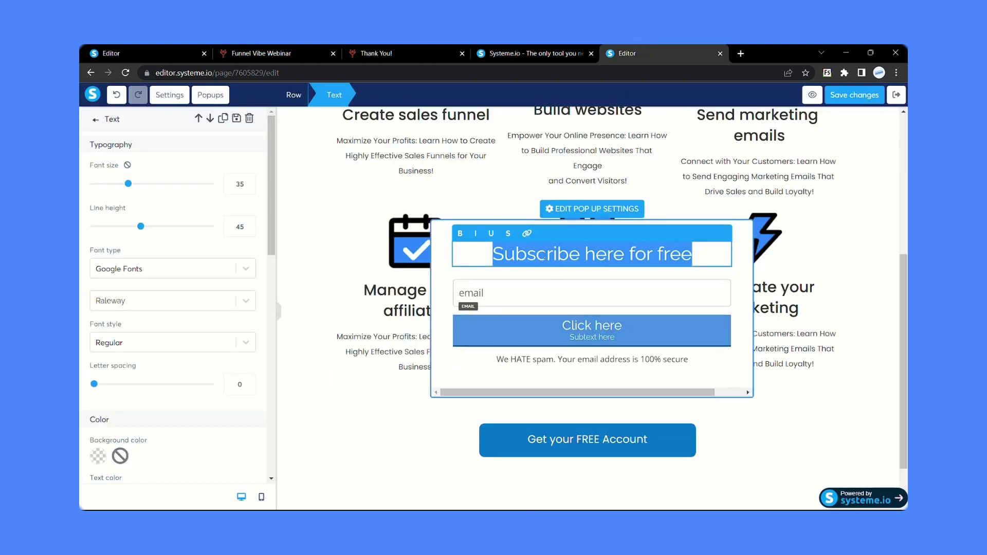
key("ctrl+v")
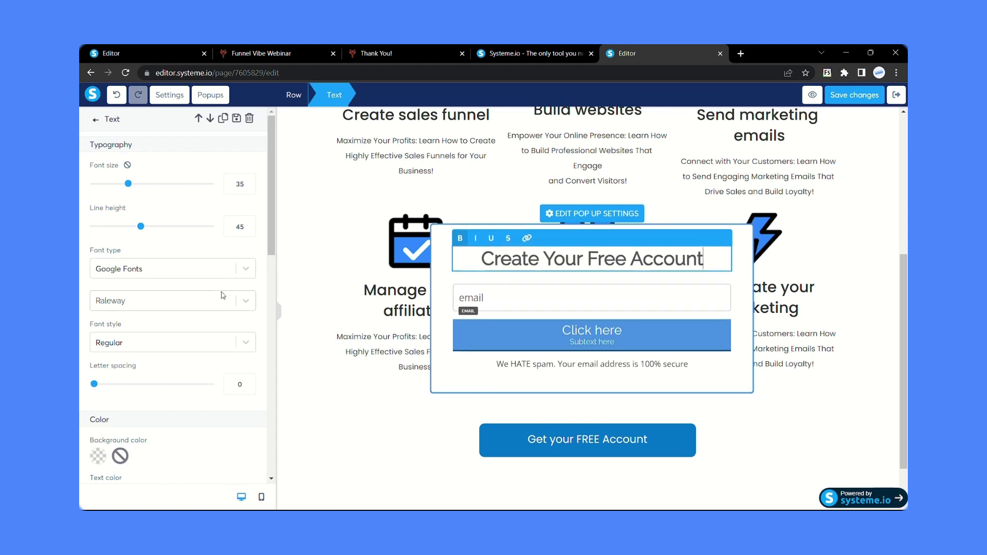
left_click(134, 310)
type("popp")
key("Return")
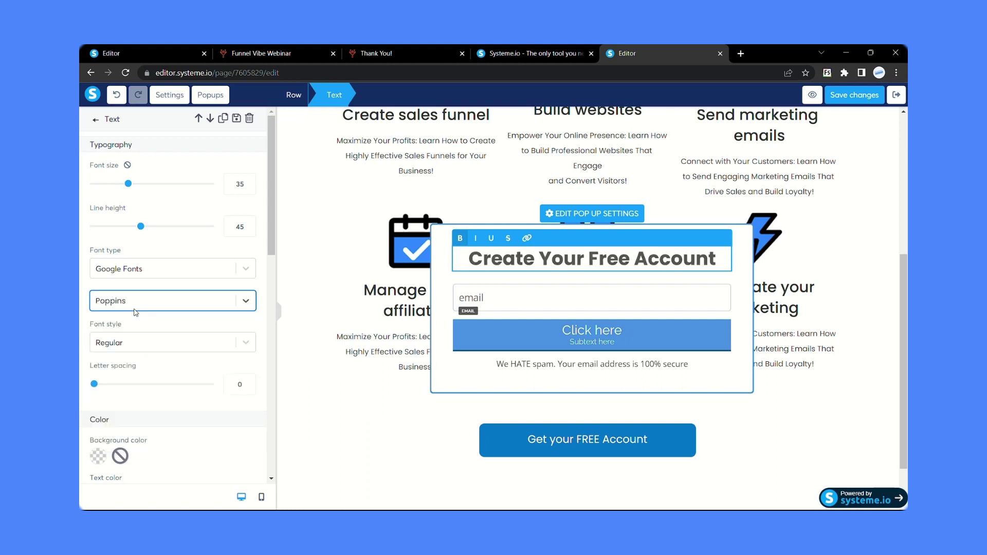
Step: Set the heading text colour to black, matching the reference popup
triple_click(564, 250)
scroll(216, 330, "down", 1)
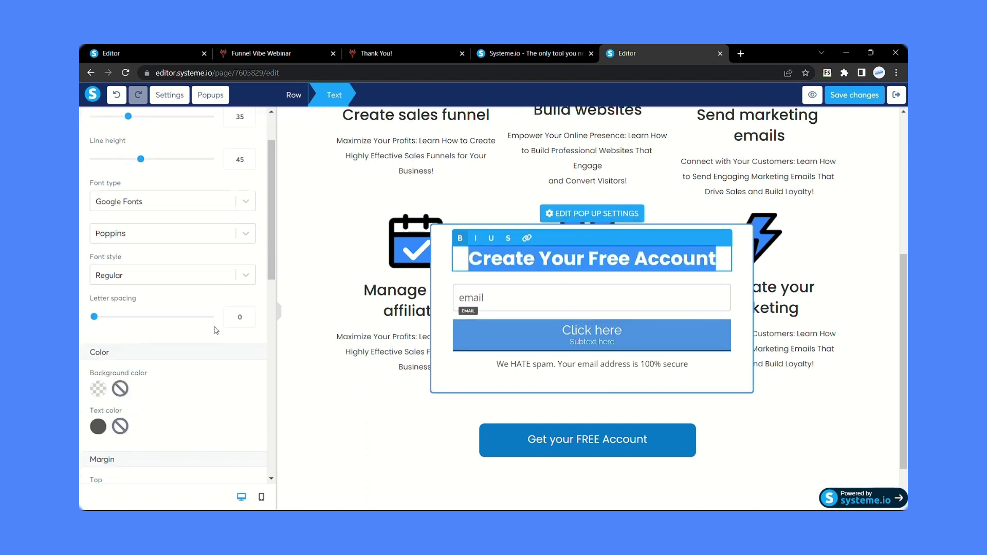
scroll(216, 331, "down", 1)
left_click(109, 384)
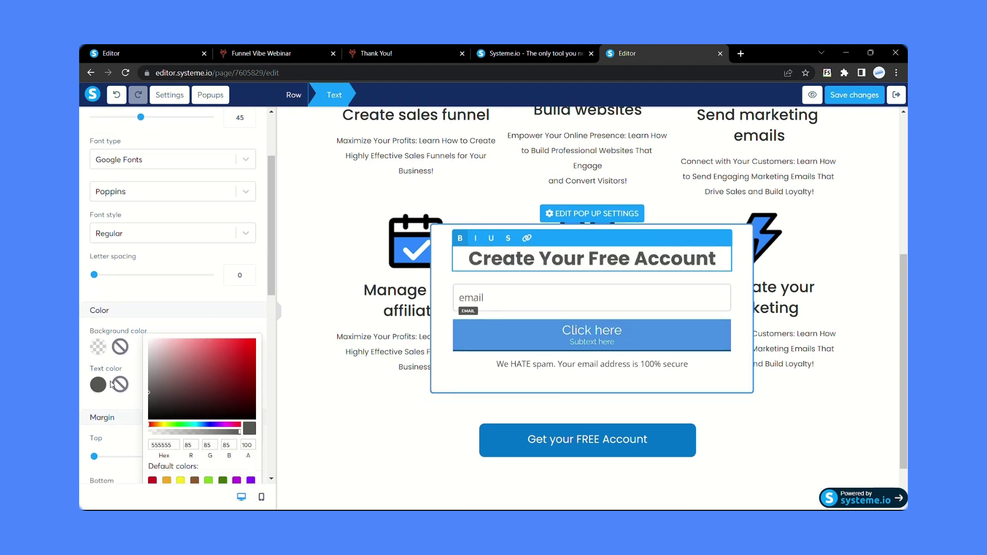
left_click(533, 49)
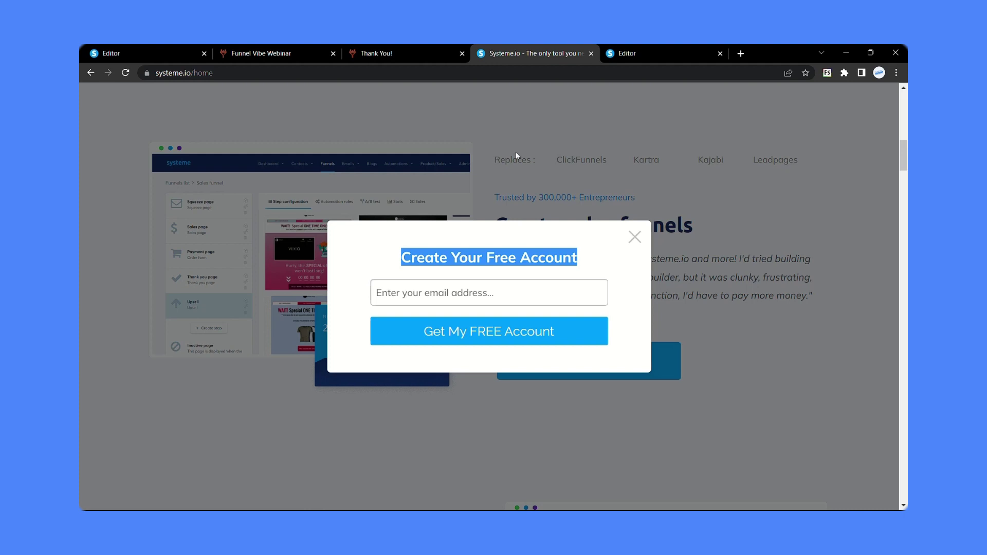
left_click(507, 223)
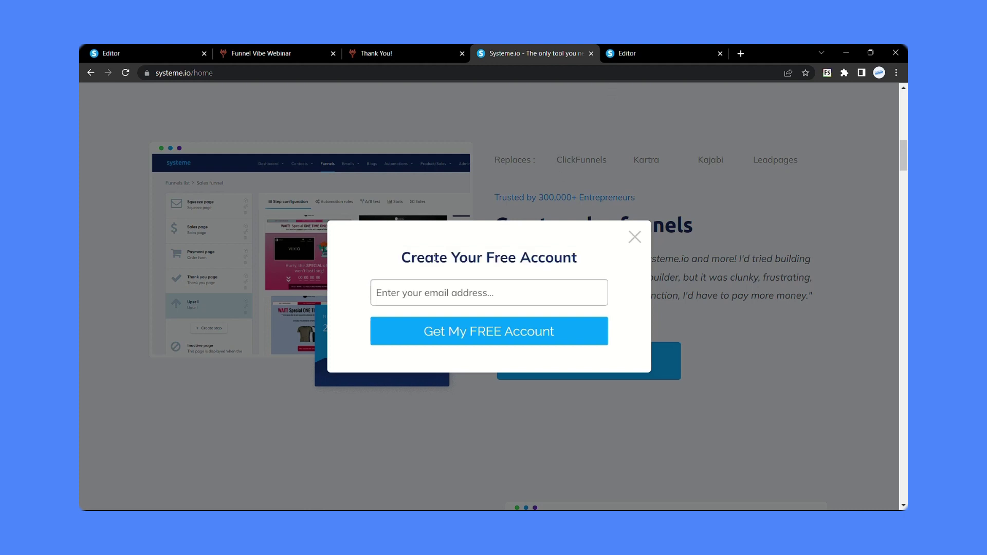
left_click(652, 46)
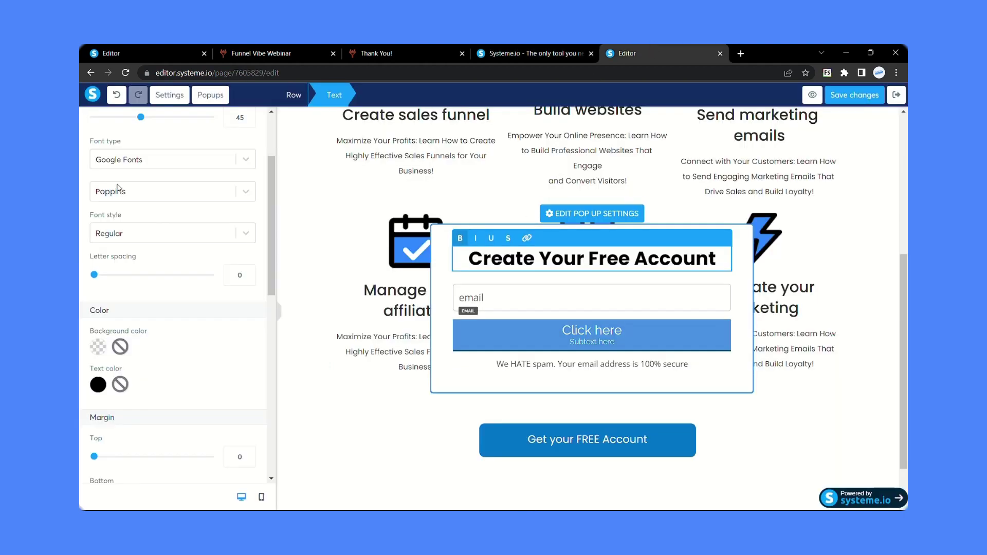
Step: Reduce the heading font size from 35 to 25
scroll(161, 200, "up", 3)
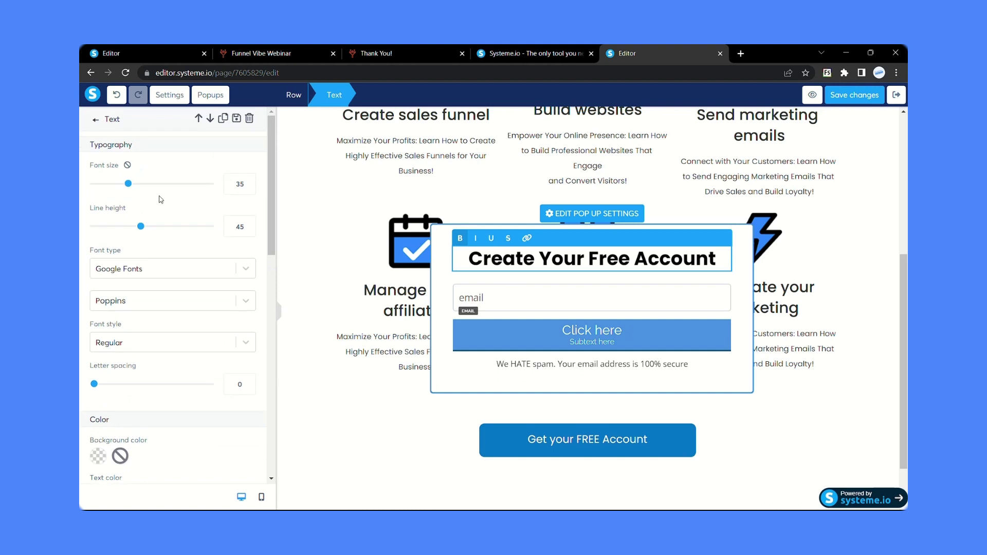
double_click(241, 184)
type("25")
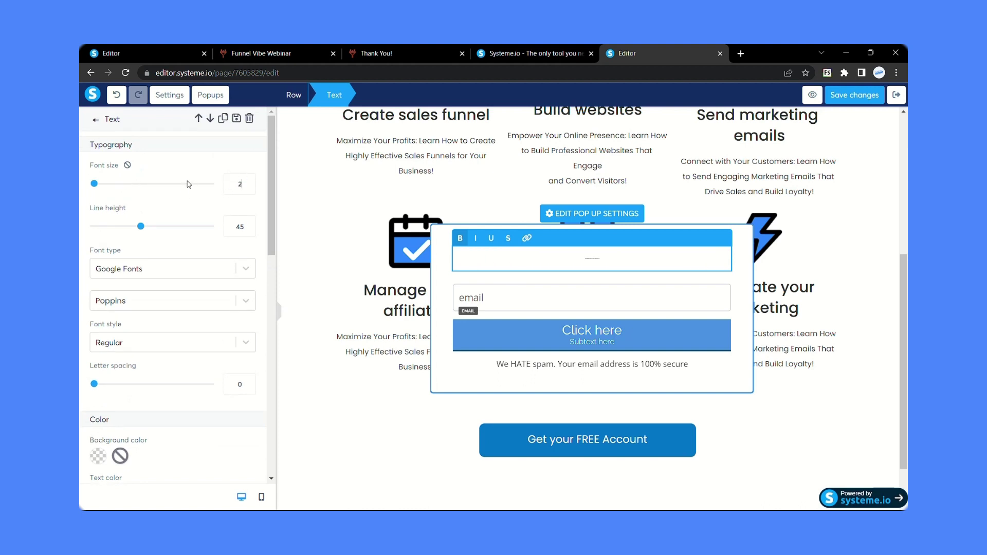
left_click(487, 303)
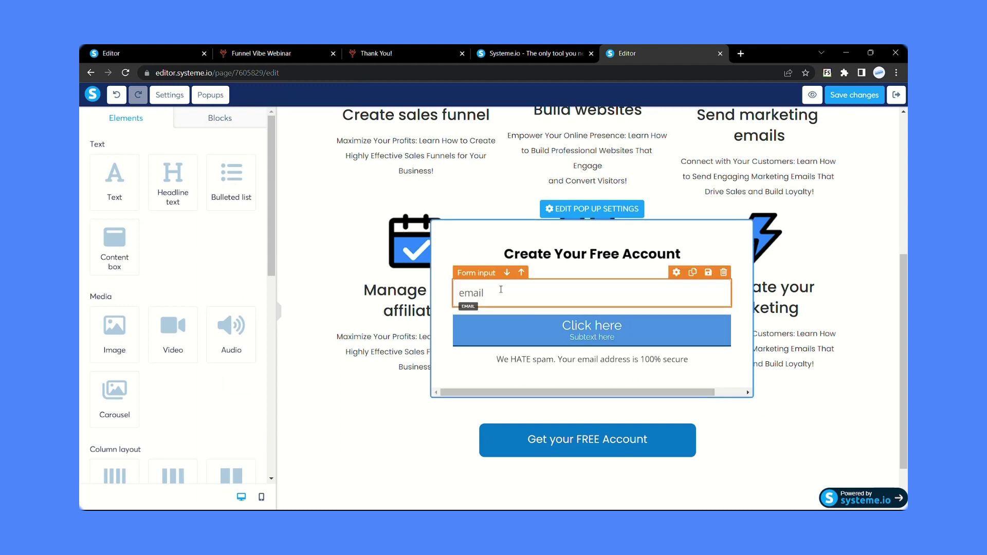
Step: Change the email field's placeholder from 'email' to 'Enter your email address' and compare with the reference
left_click(501, 289)
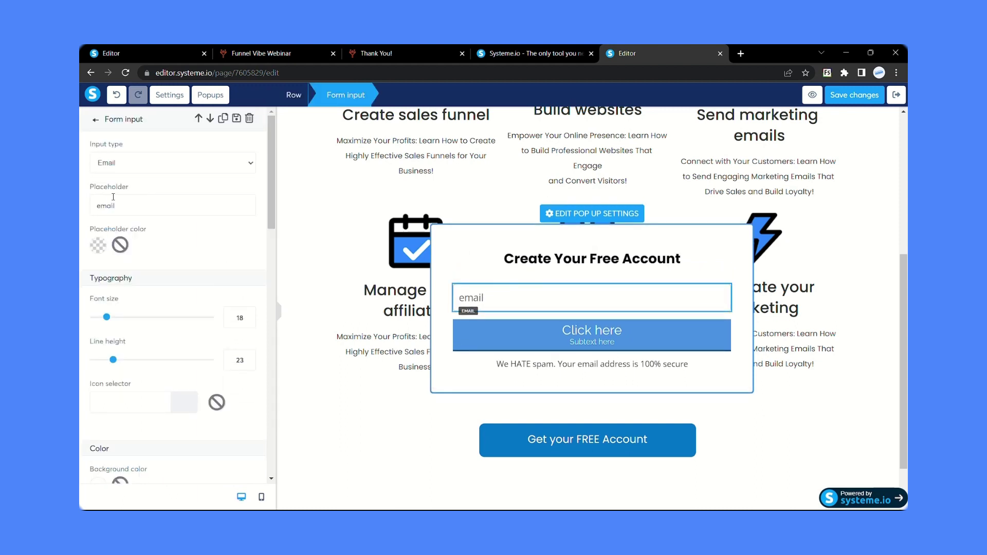
left_click_drag(131, 205, 81, 209)
type("Enter your email a")
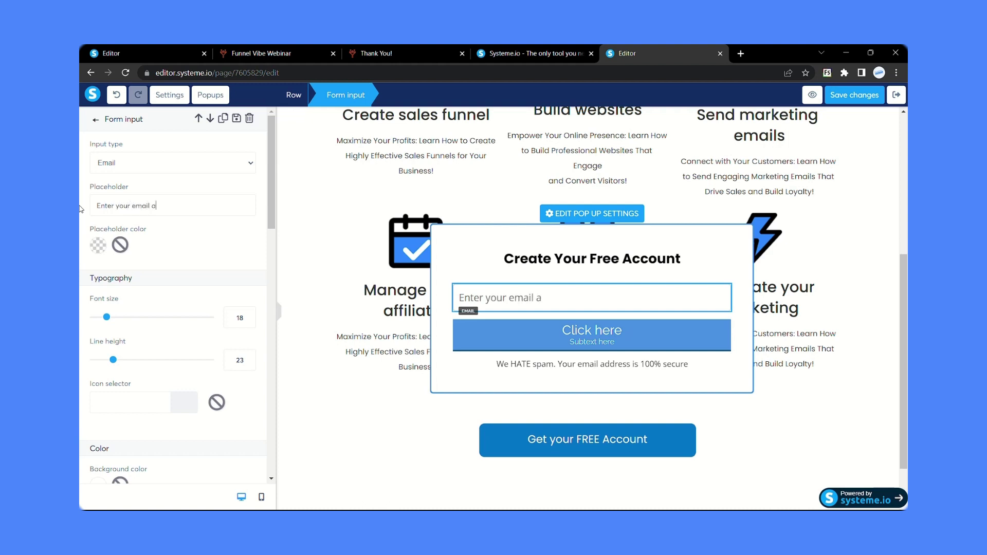
type("ddres")
left_click(547, 51)
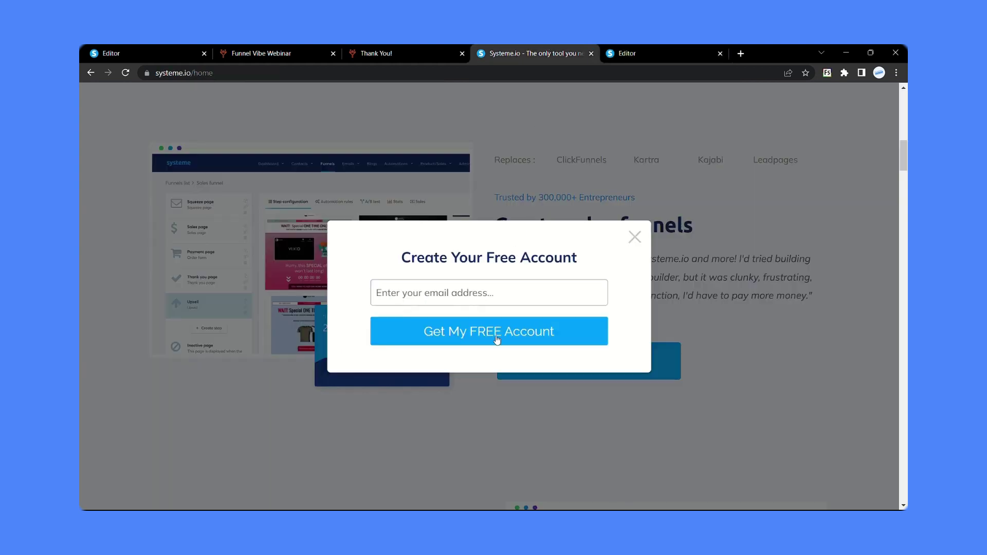
left_click(671, 48)
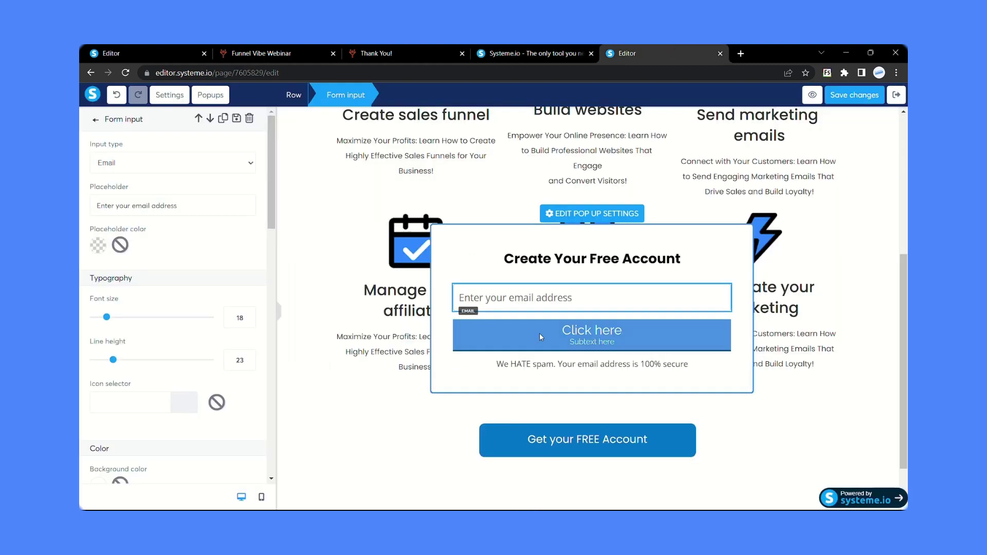
Step: Change the popup button's text from 'Click here' to 'Get my FREE Account'
left_click(567, 339)
scroll(154, 218, "down", 6)
left_click_drag(134, 315, 80, 315)
type("Get")
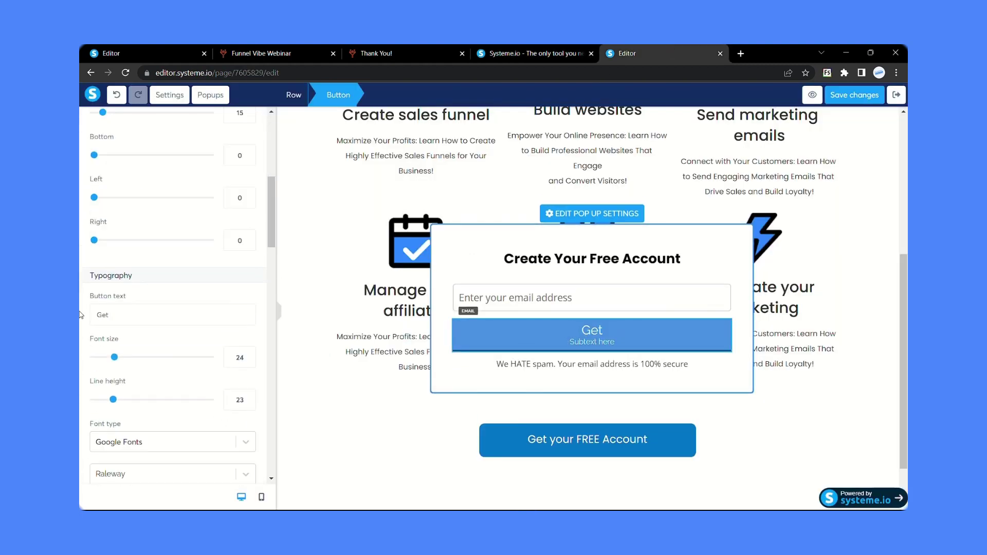
type(" my FREE Account")
Step: Set the popup button font to Poppins and delete its 'Subtext here' subtext
scroll(137, 288, "down", 4)
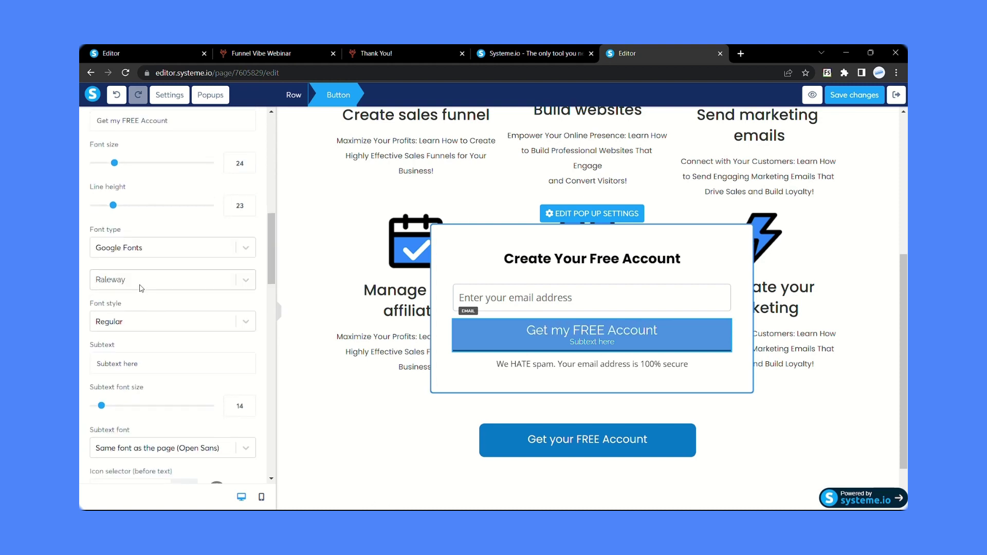
left_click(136, 279)
type("pp")
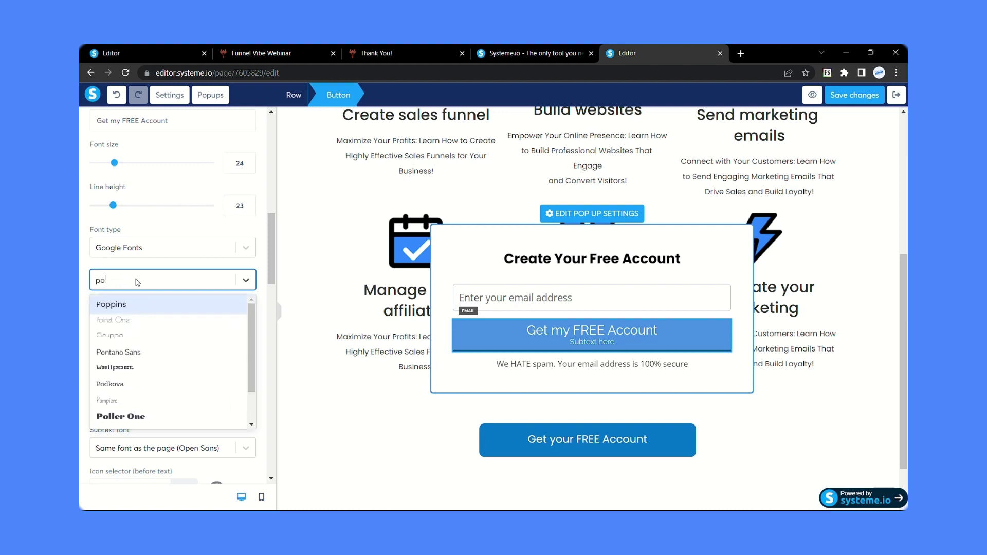
key("Return")
scroll(138, 281, "down", 2)
left_click_drag(150, 261, 82, 261)
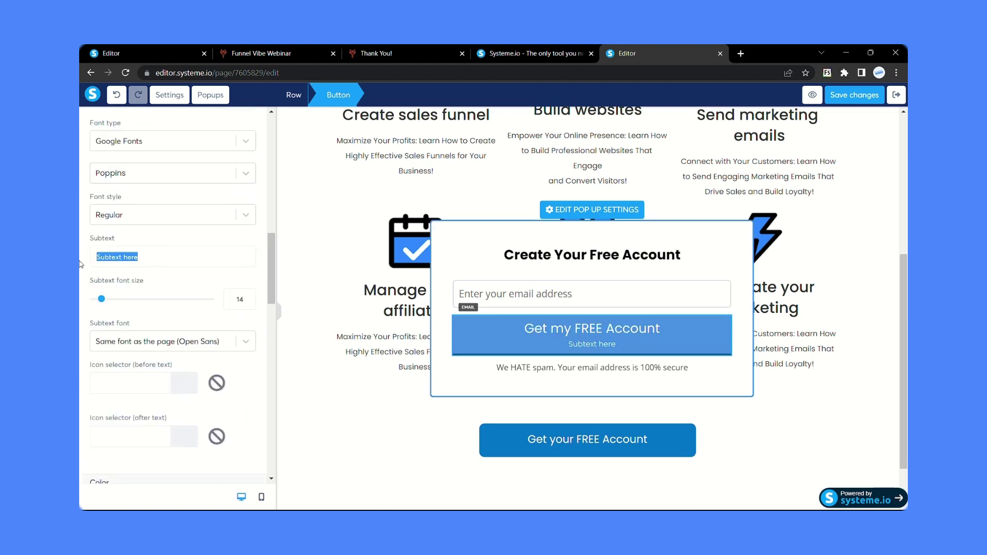
key("BackSpace")
Step: Round all four button corners to 10 and set the border colour to none
scroll(155, 257, "down", 5)
left_click_drag(246, 180, 214, 179)
type("10")
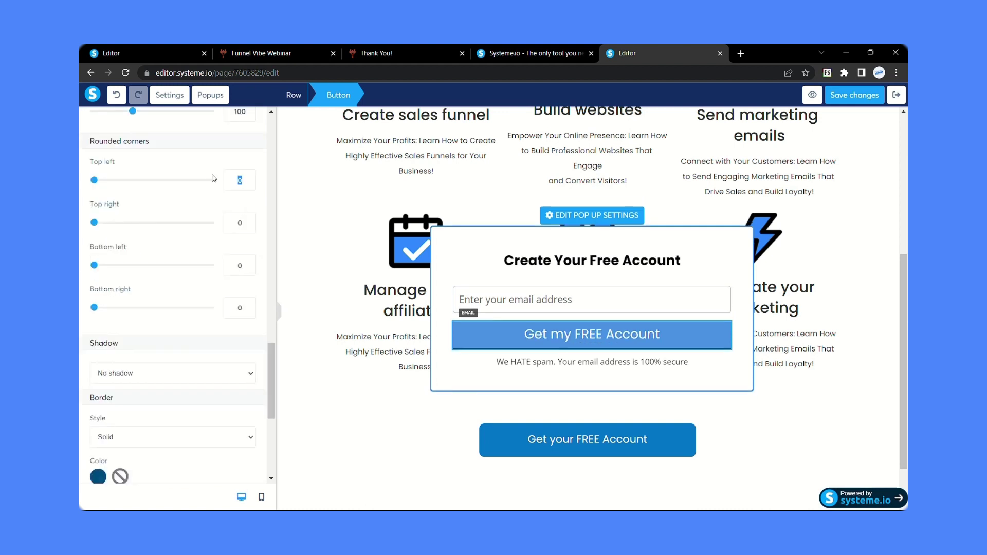
left_click(245, 216)
type("10")
left_click(246, 260)
type("10")
left_click(246, 302)
type("10")
scroll(197, 316, "down", 3)
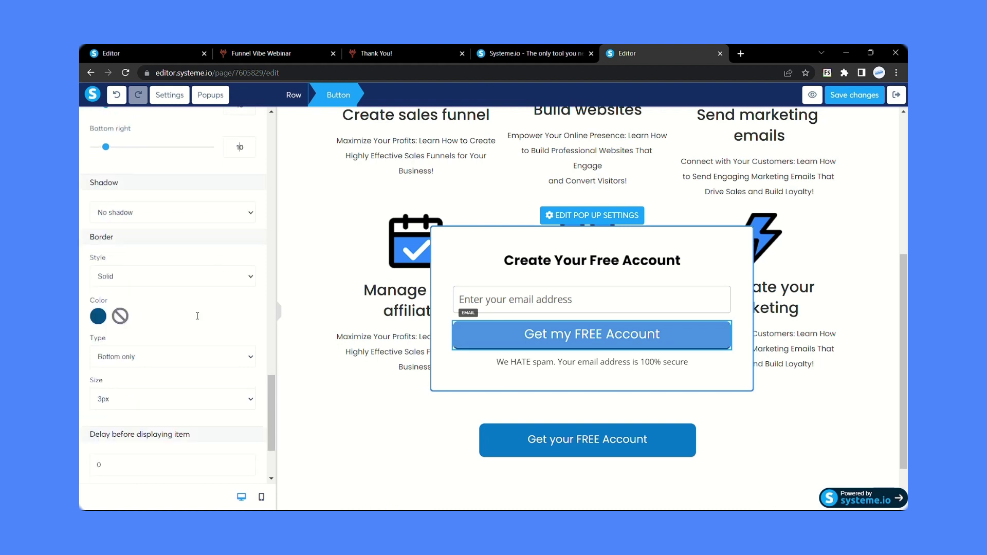
left_click(120, 316)
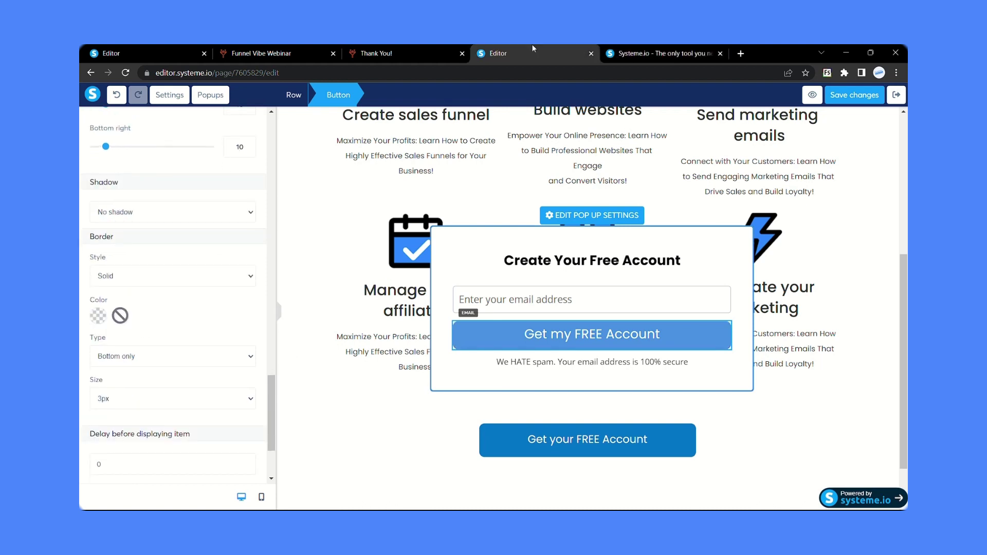
Step: Delete the 'We HATE spam' text line from the popup and confirm with OK
left_click(561, 366)
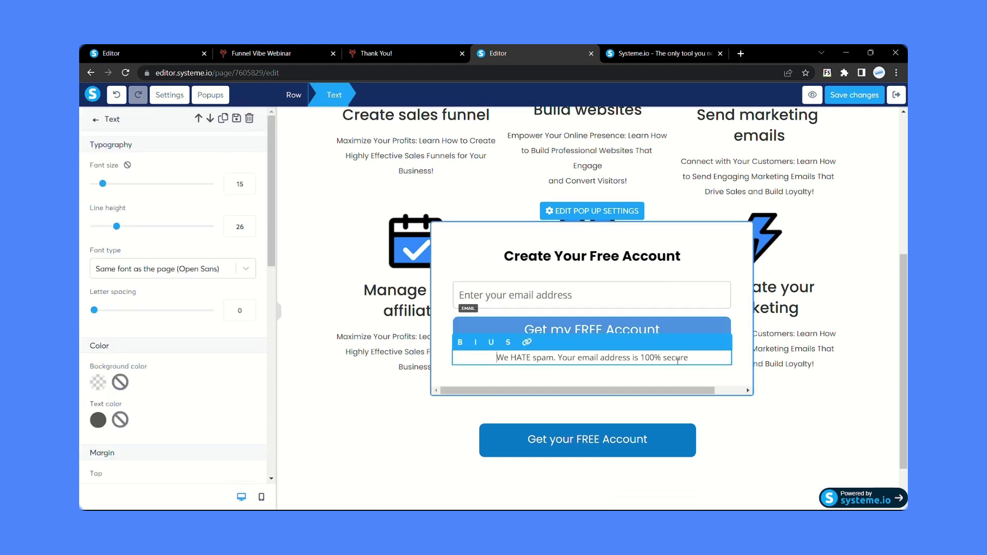
left_click(627, 379)
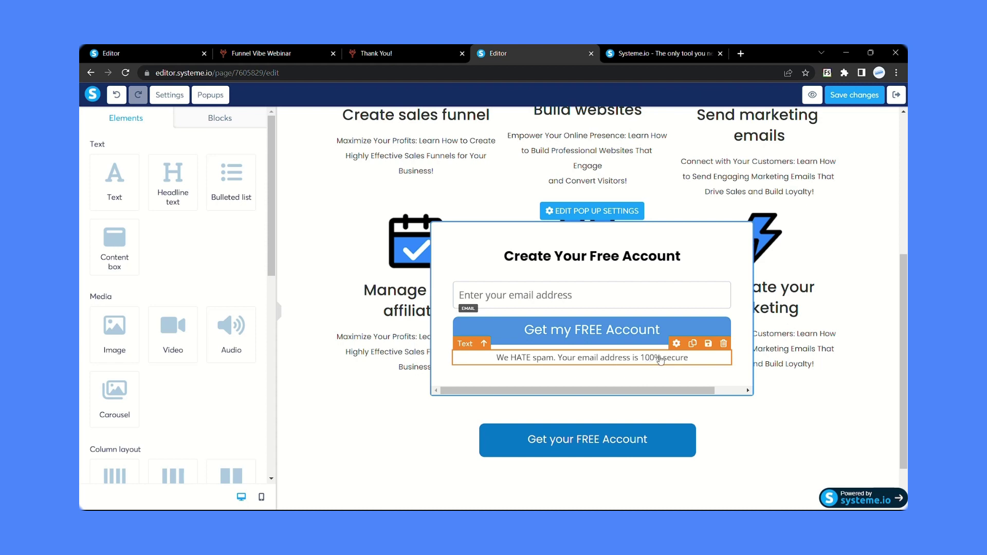
left_click(724, 344)
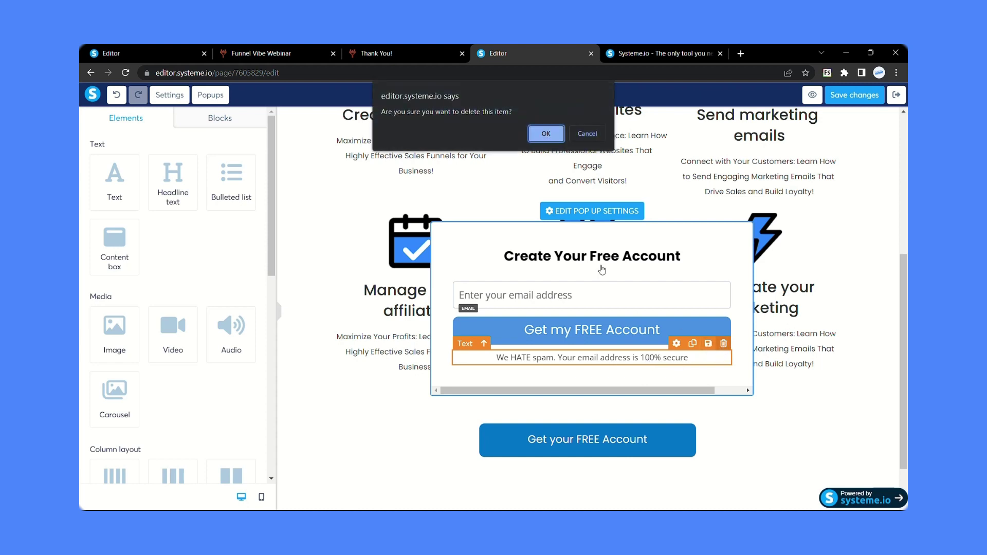
left_click(546, 134)
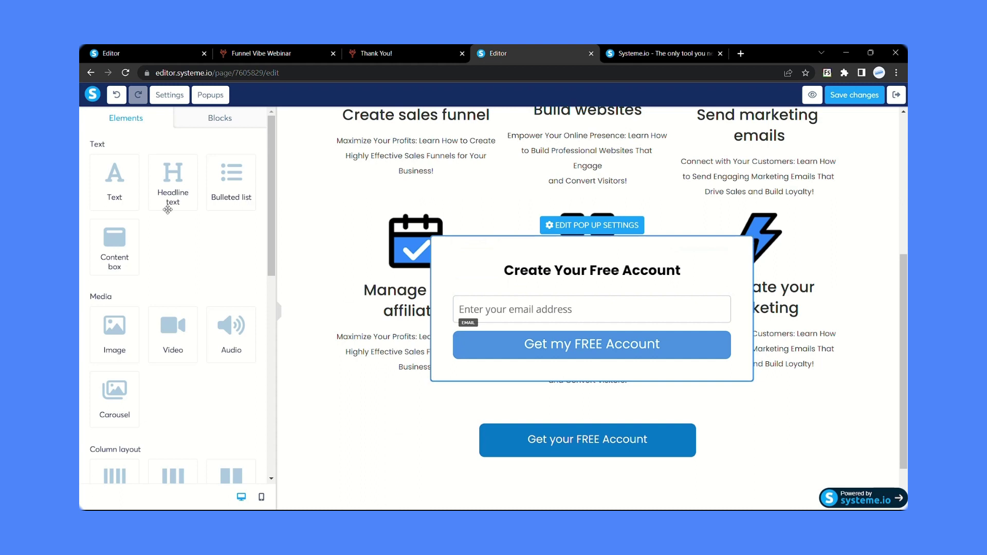
Step: Add a form input above the email field and set its input type to First name
scroll(167, 210, "down", 8)
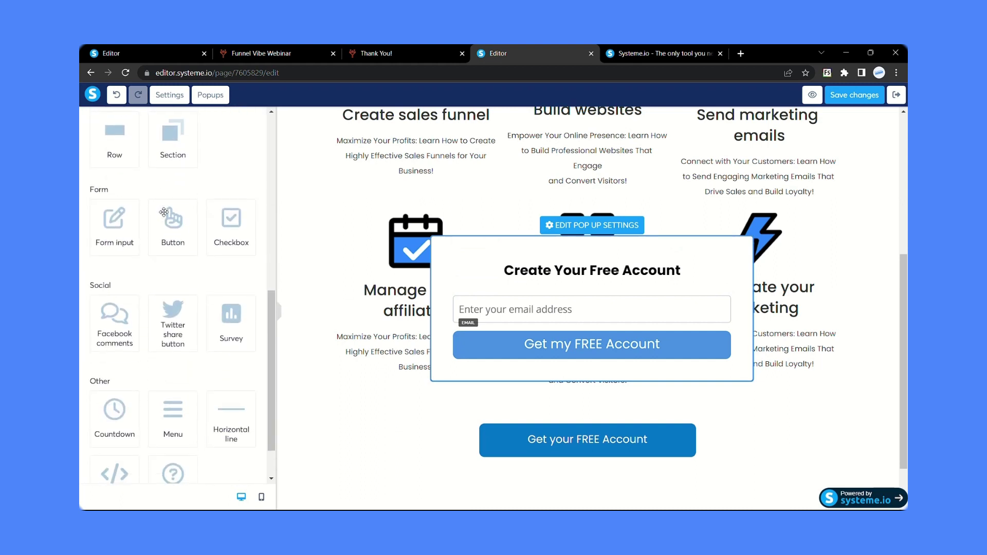
left_click_drag(133, 226, 494, 287)
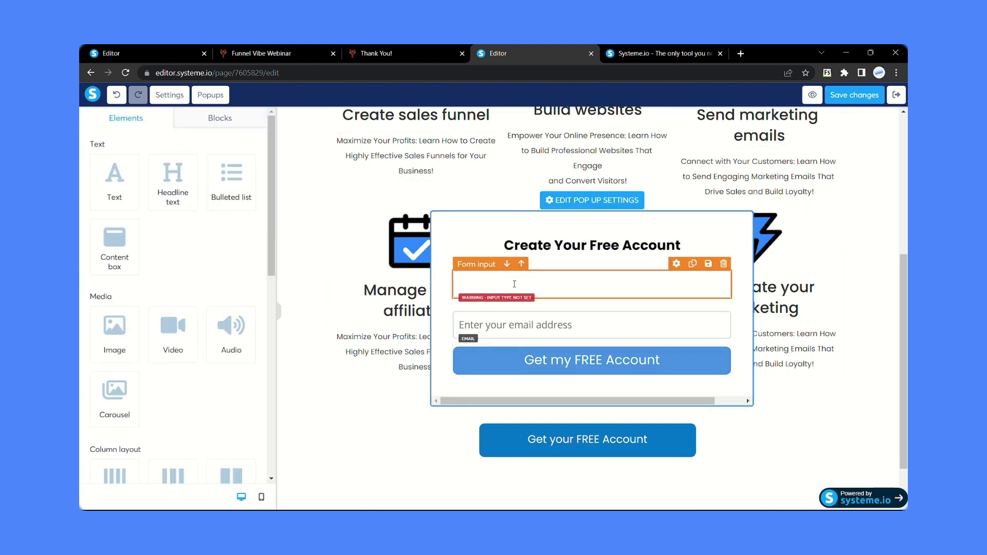
left_click(479, 285)
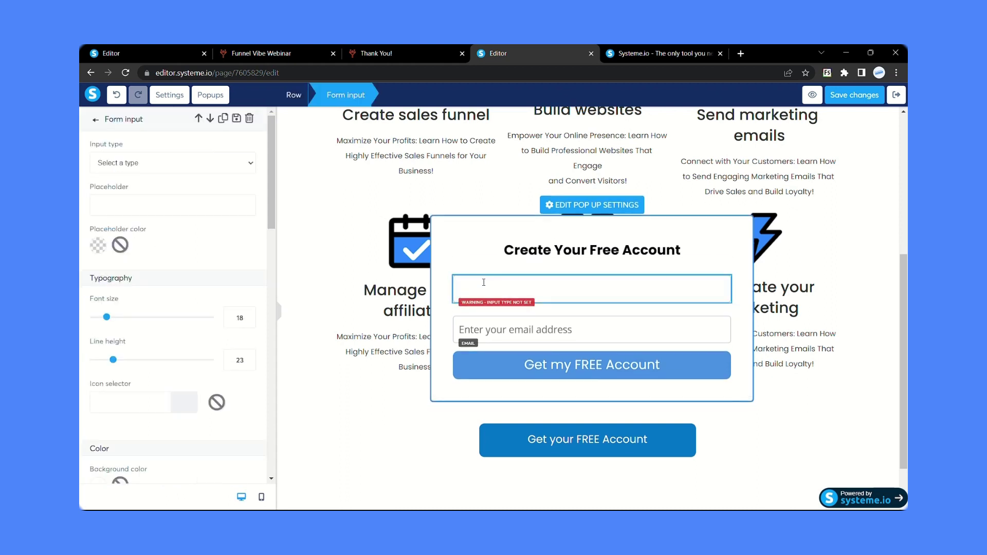
left_click(161, 169)
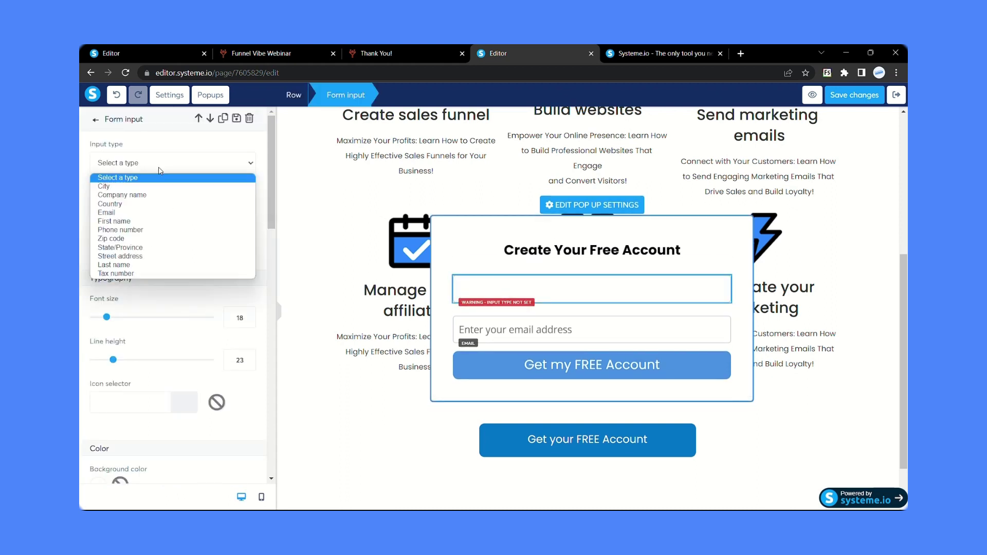
left_click(124, 222)
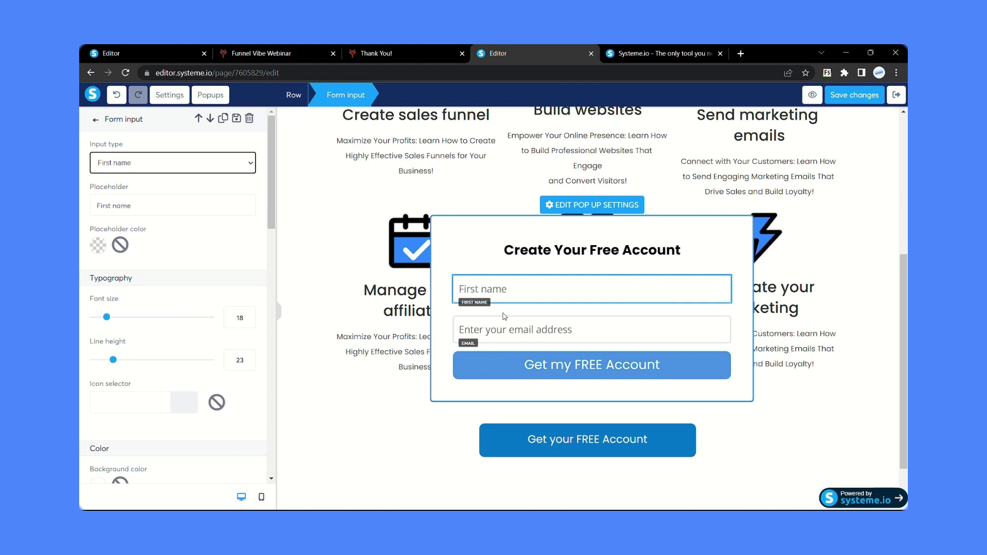
Step: Delete the First name field, leaving only the email field above the button
left_click(492, 295)
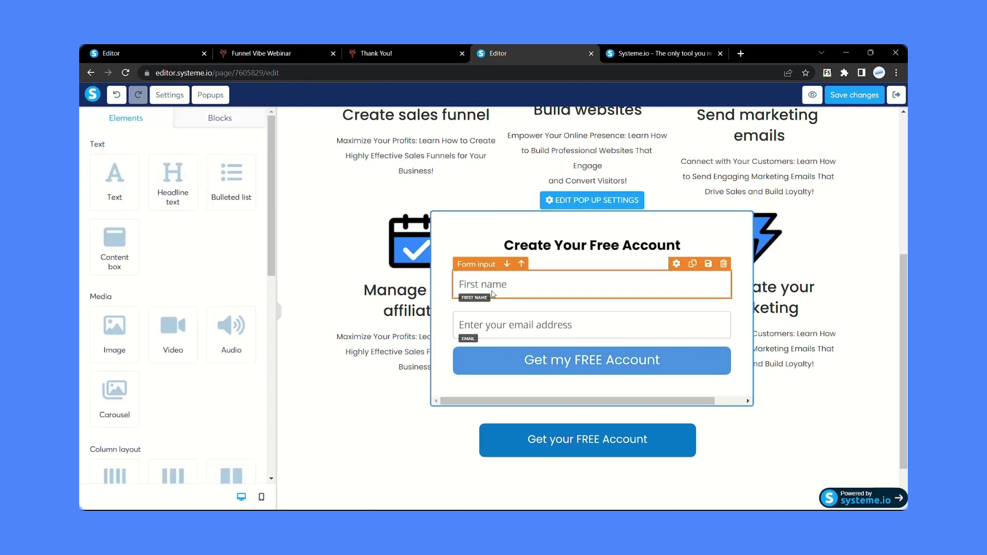
left_click(524, 295)
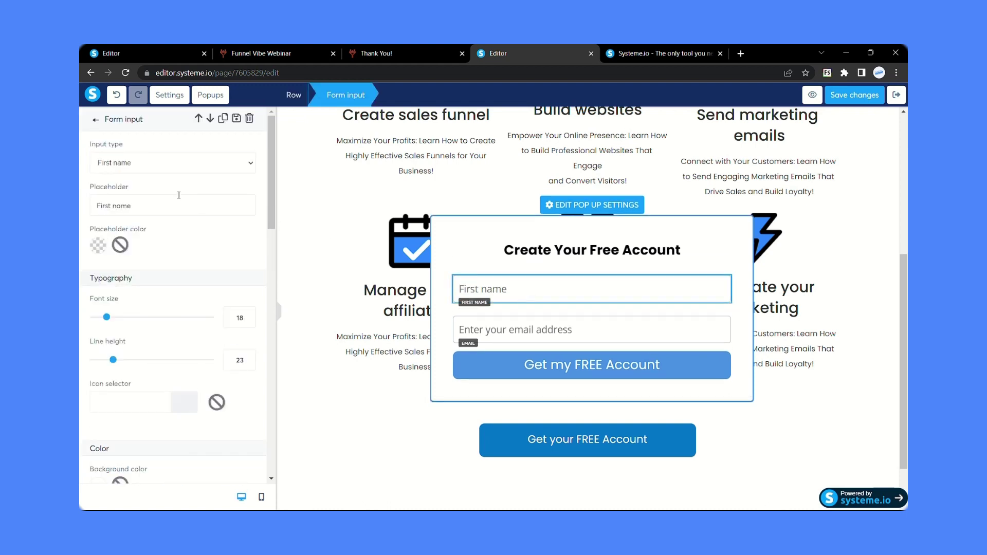
left_click(150, 164)
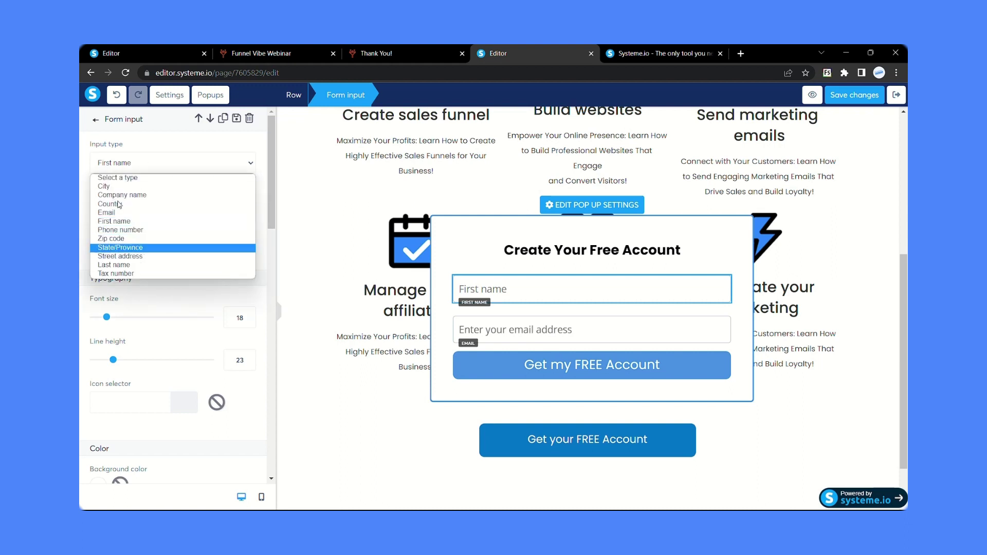
left_click(140, 221)
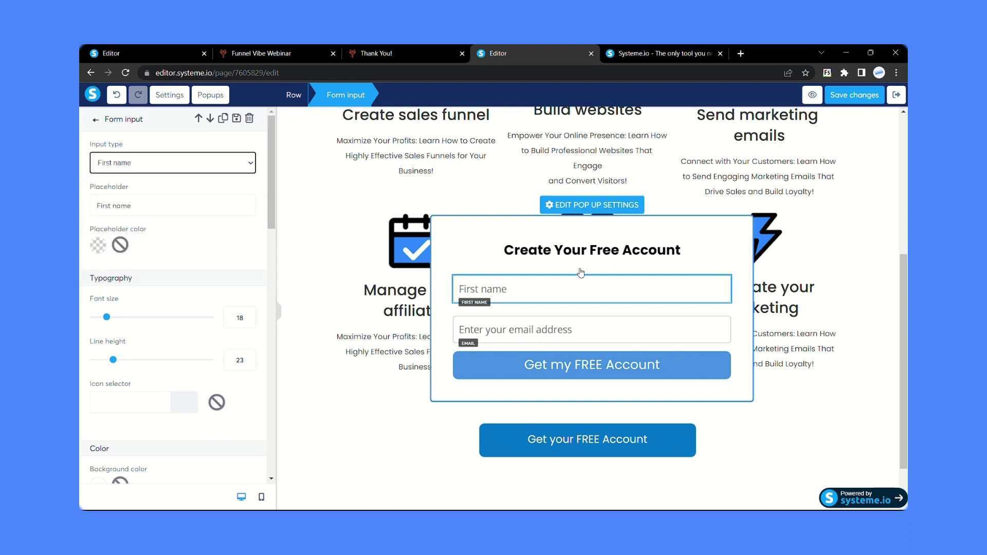
left_click(583, 296)
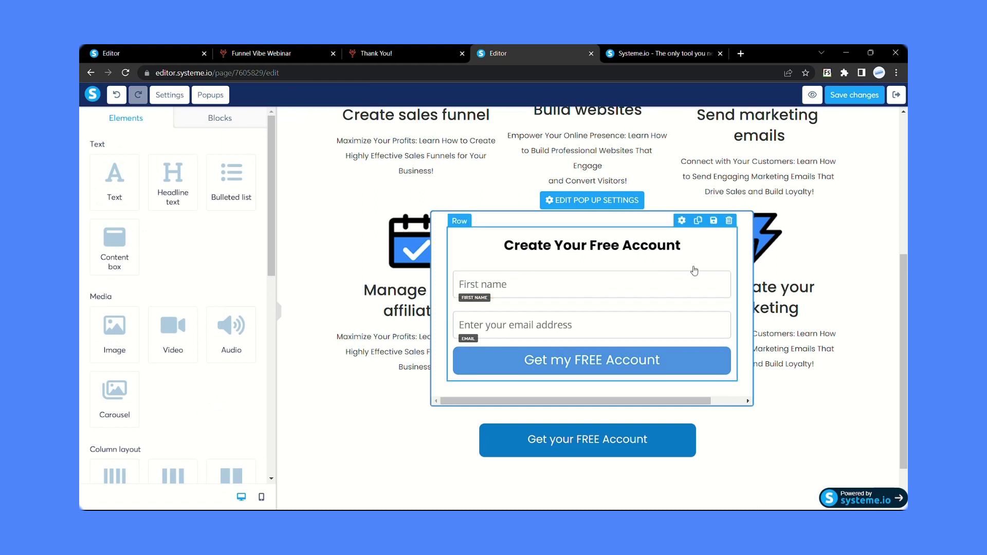
left_click(725, 263)
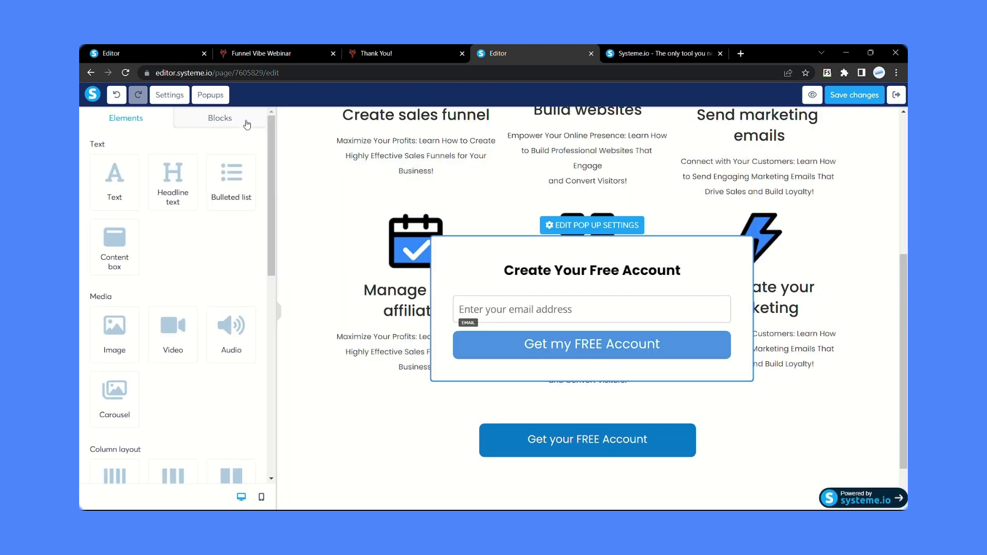
Step: Save the squeeze page changes
left_click(280, 317)
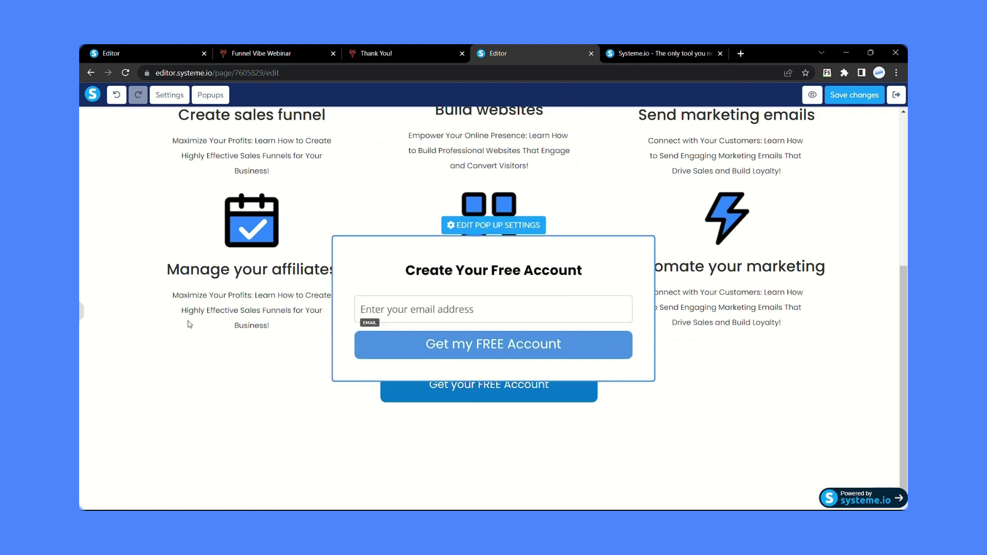
left_click(81, 309)
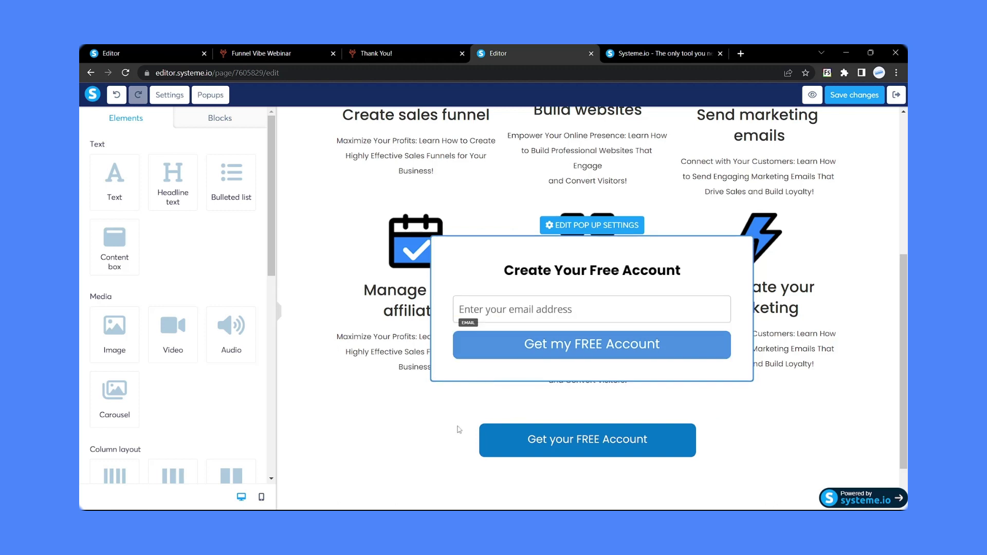
left_click(860, 95)
Step: Preview the squeeze page with the signup popup over the features section, then return to the editor
left_click(801, 95)
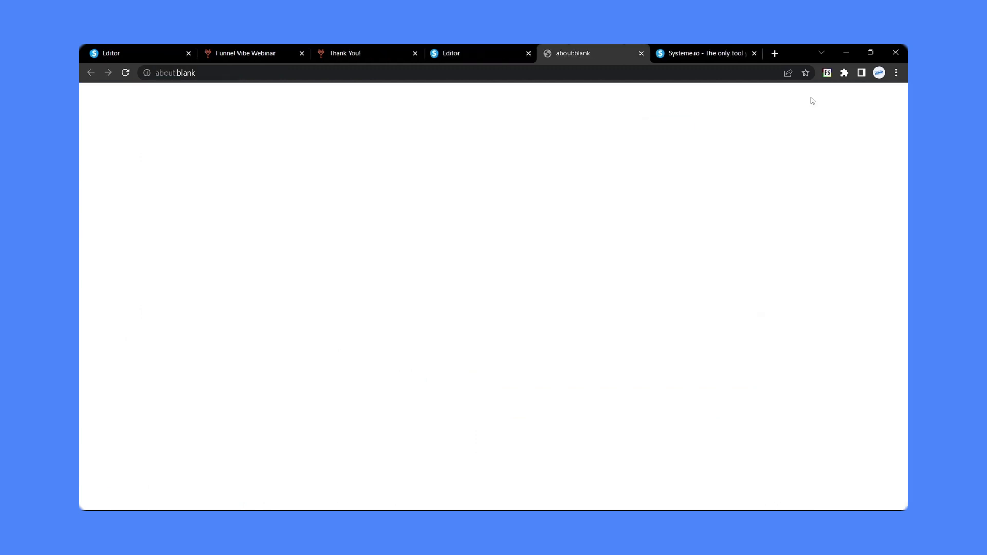
scroll(607, 220, "down", 10)
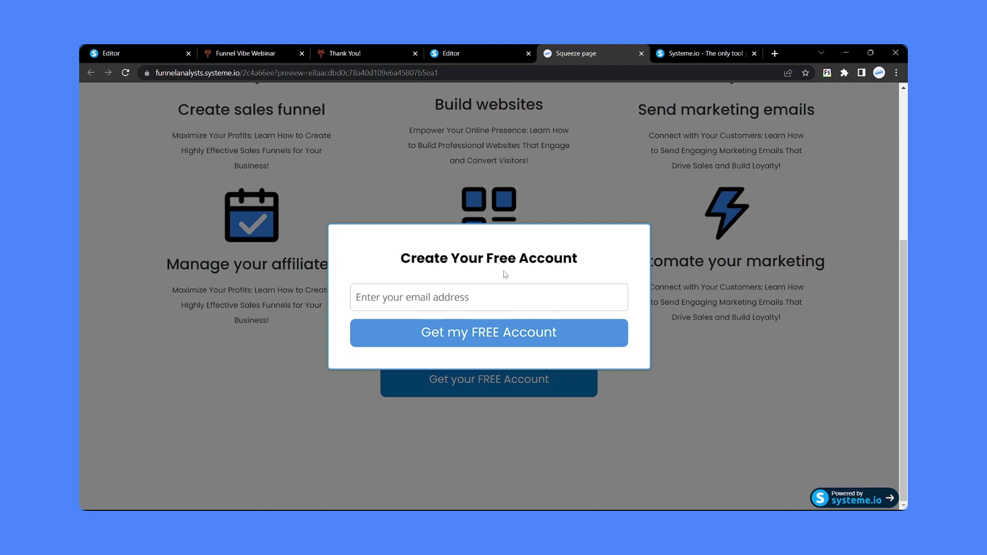
left_click(479, 47)
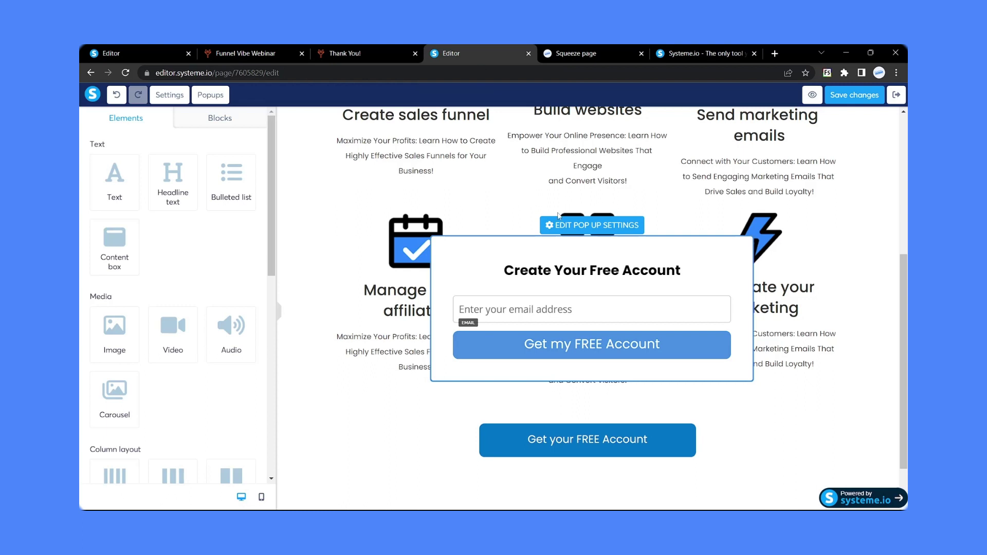
Step: Set the popup's 'Open popup automatically?' option to OFF, save, and preview again
left_click(577, 227)
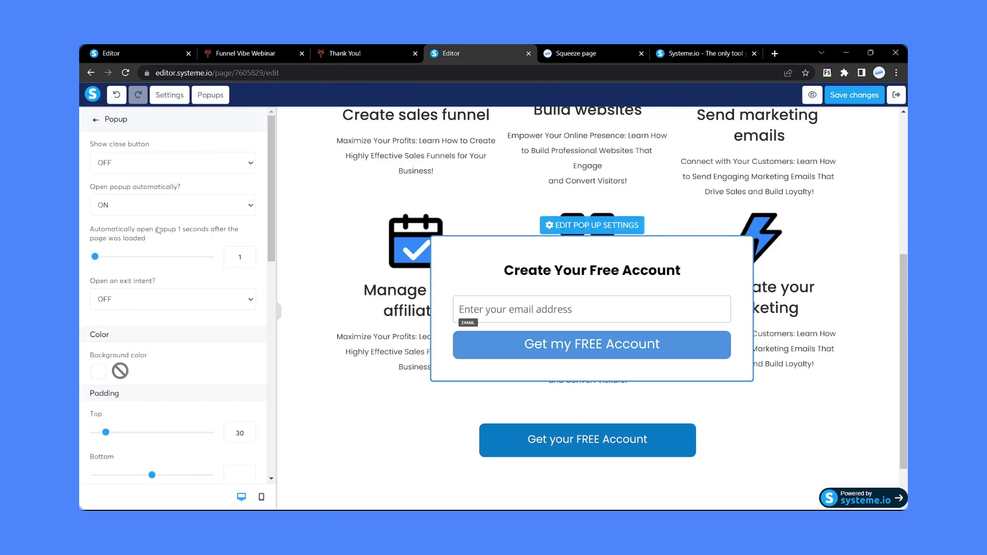
left_click(176, 206)
left_click(137, 225)
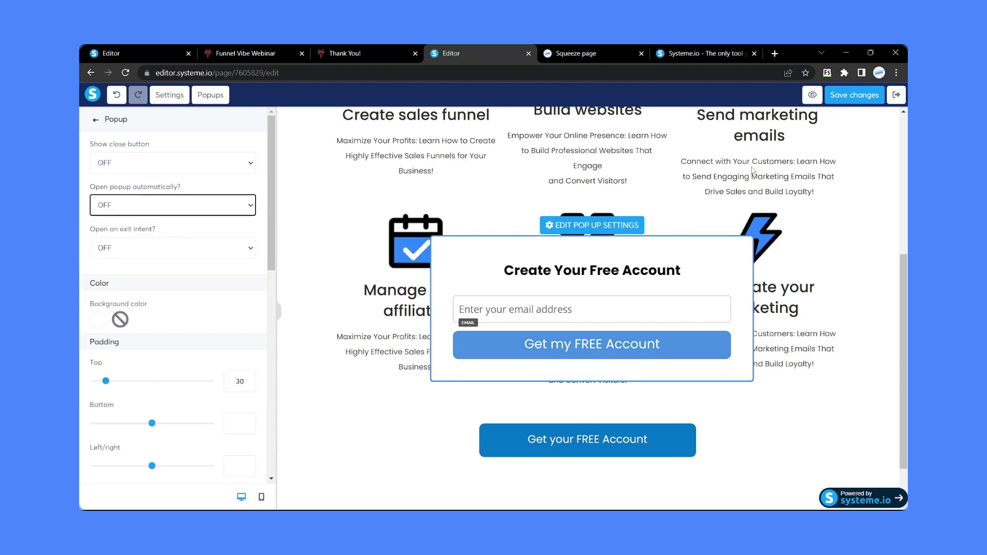
left_click(848, 96)
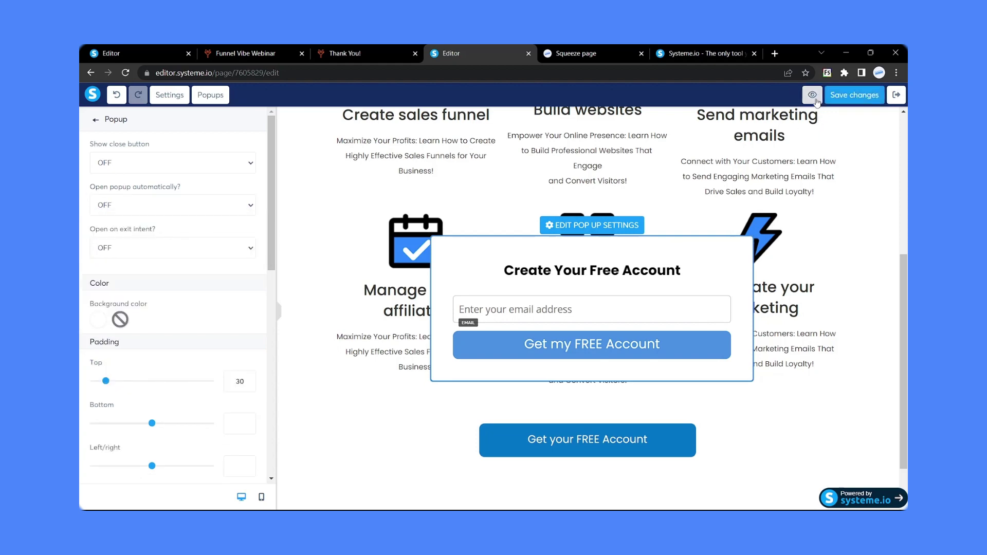
left_click(801, 94)
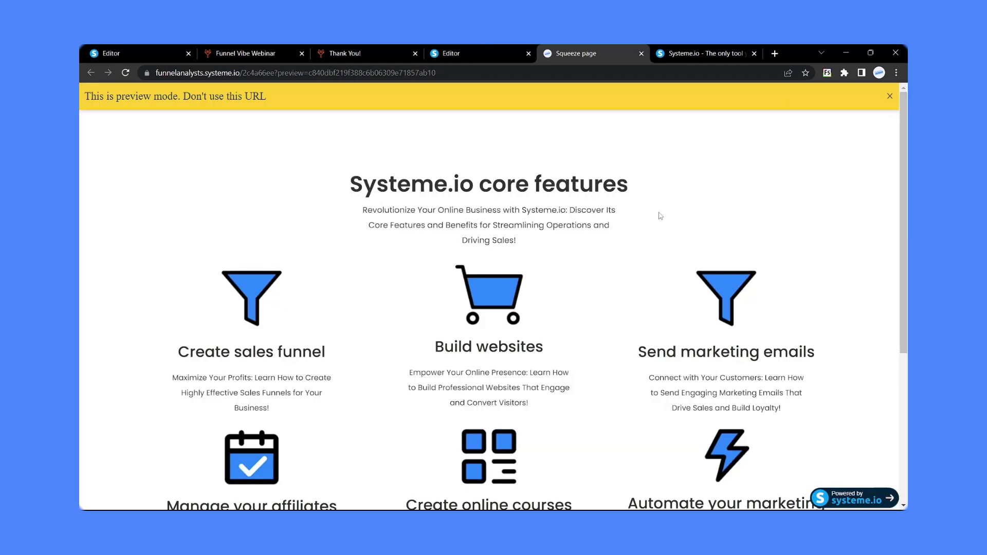
Step: Confirm the preview has no popup, close it, and check that Popup №2 is the only popup
scroll(530, 280, "down", 5)
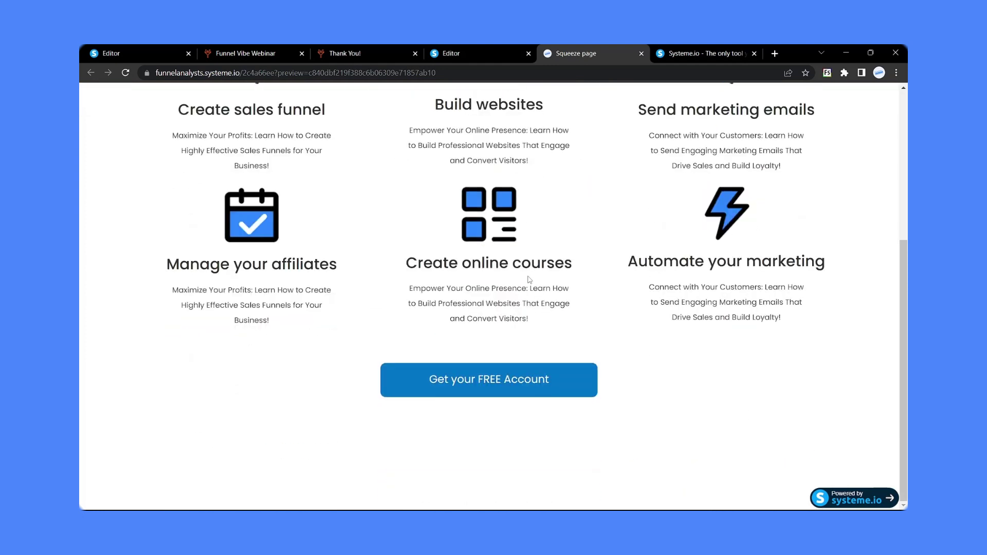
key("ctrl+w")
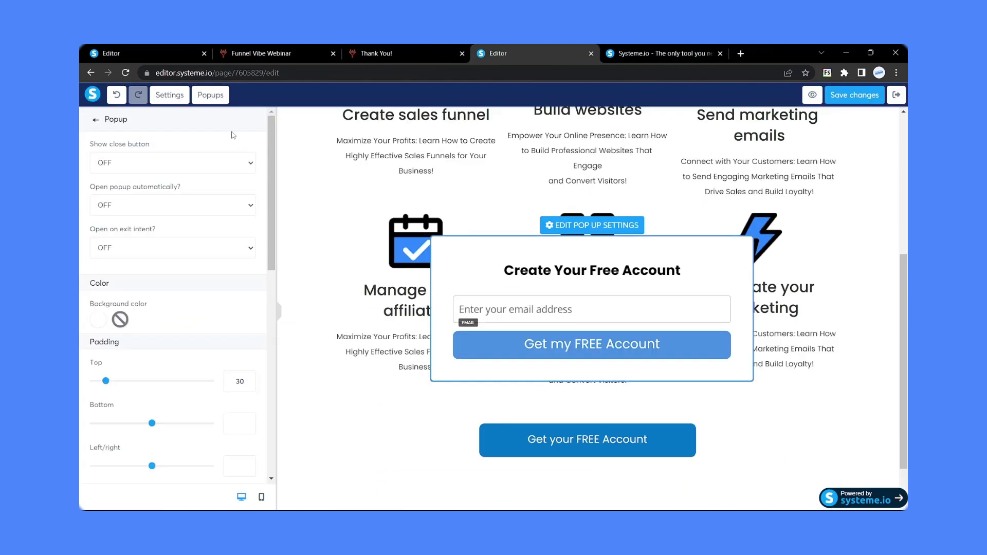
left_click(206, 97)
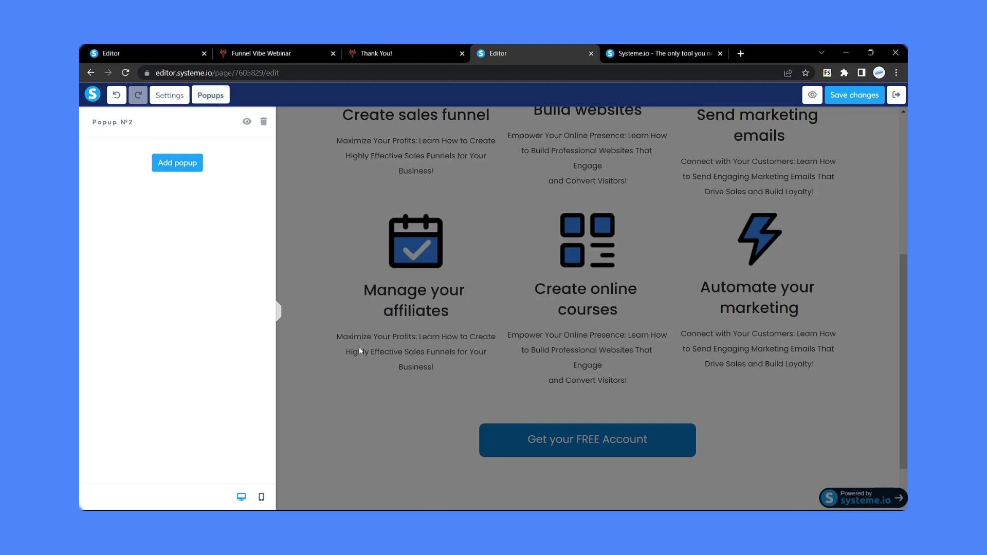
left_click(391, 400)
Step: Set the Get your FREE Account button to show Popup №2 on click and save
left_click(556, 455)
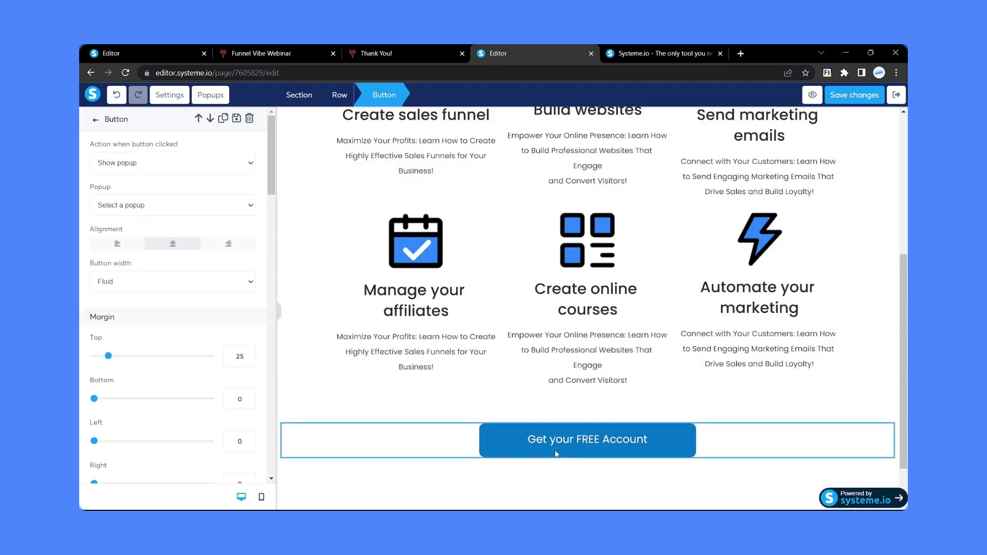
left_click(138, 211)
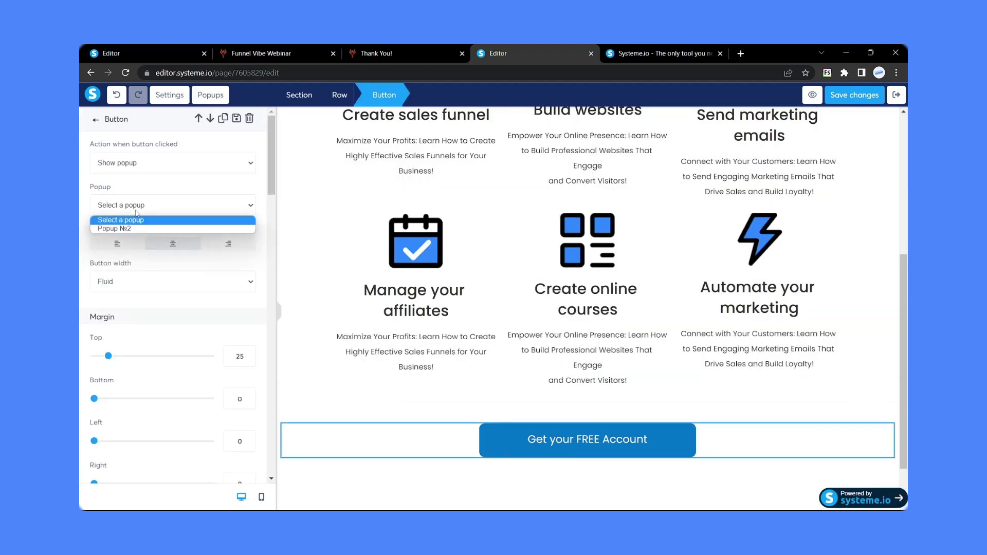
left_click(116, 229)
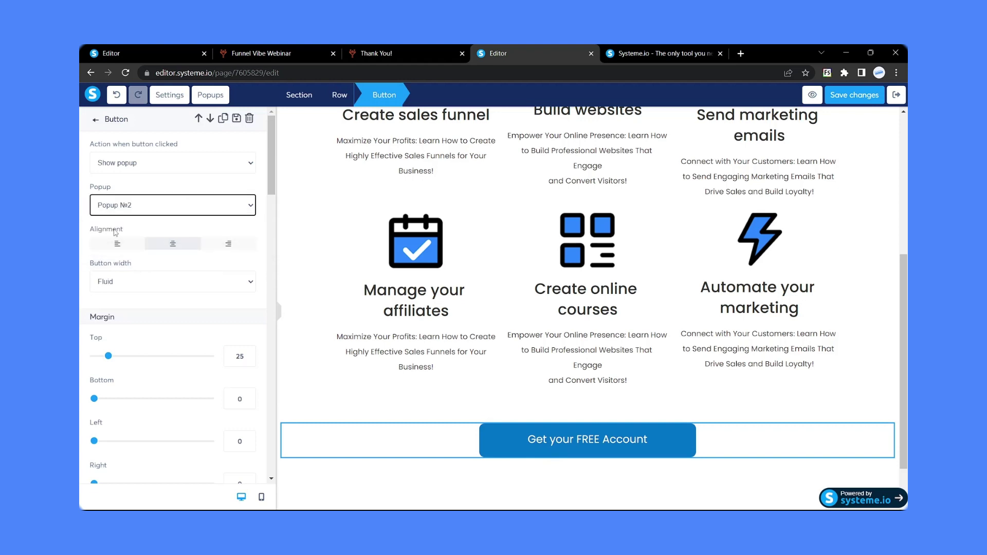
left_click(856, 95)
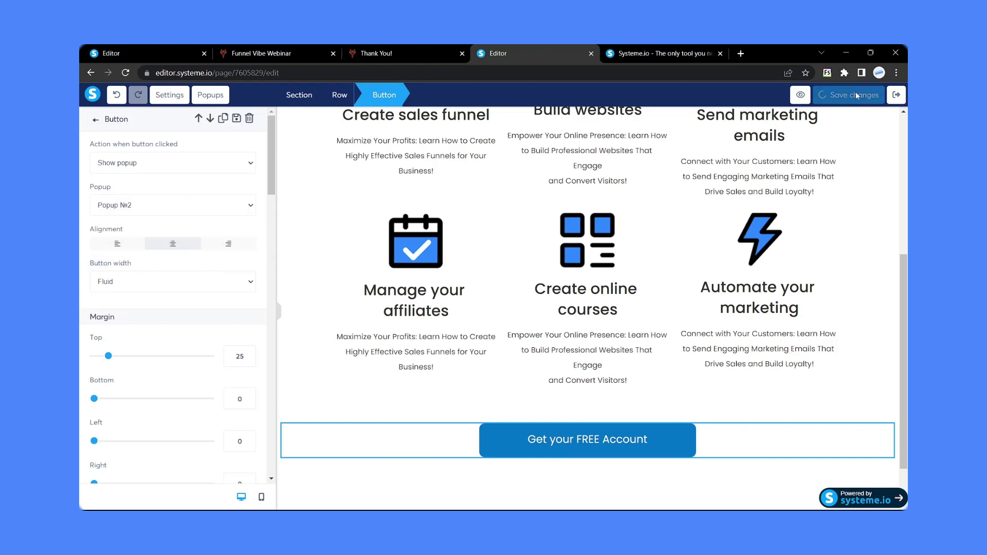
Step: Preview the squeeze page and confirm the button opens the Create Your Free Account popup
left_click(802, 96)
scroll(561, 264, "down", 5)
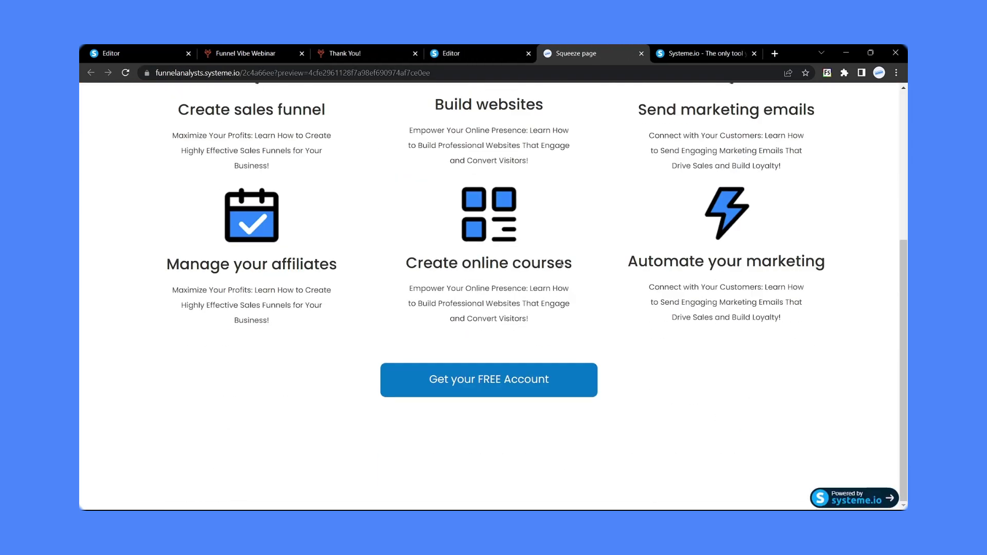
left_click(476, 376)
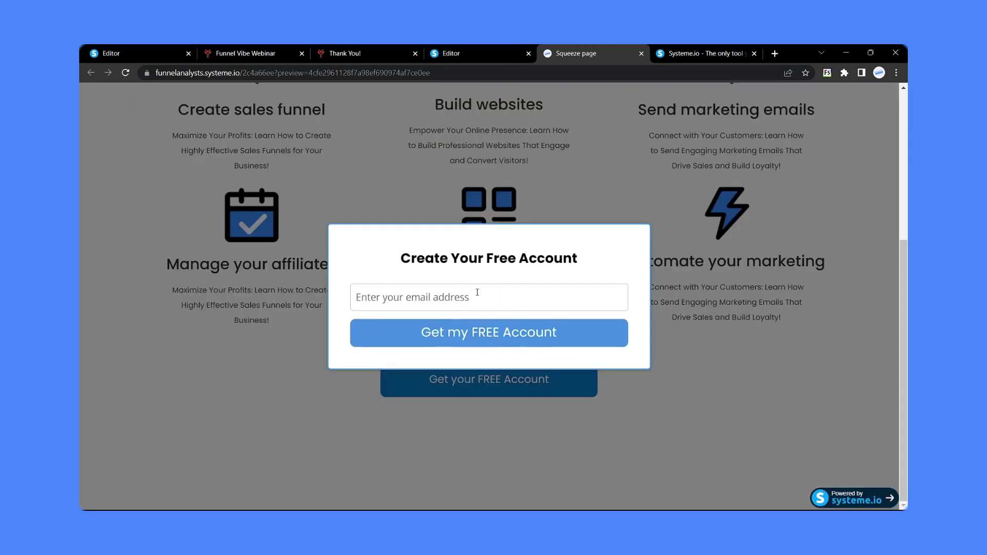
left_click(486, 45)
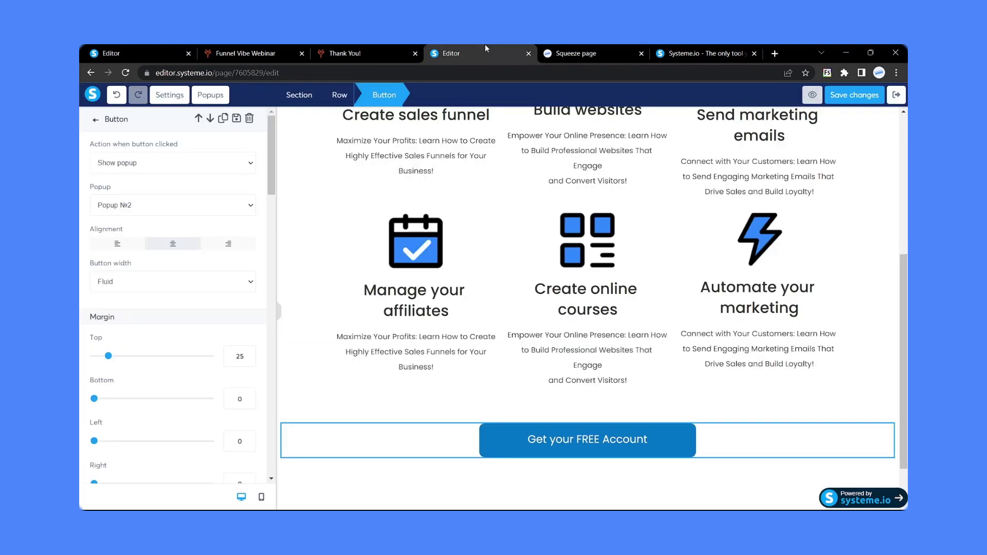
Step: Compare the Systeme.io home page's signup popup with the squeeze page preview, then return to the editor
left_click(706, 48)
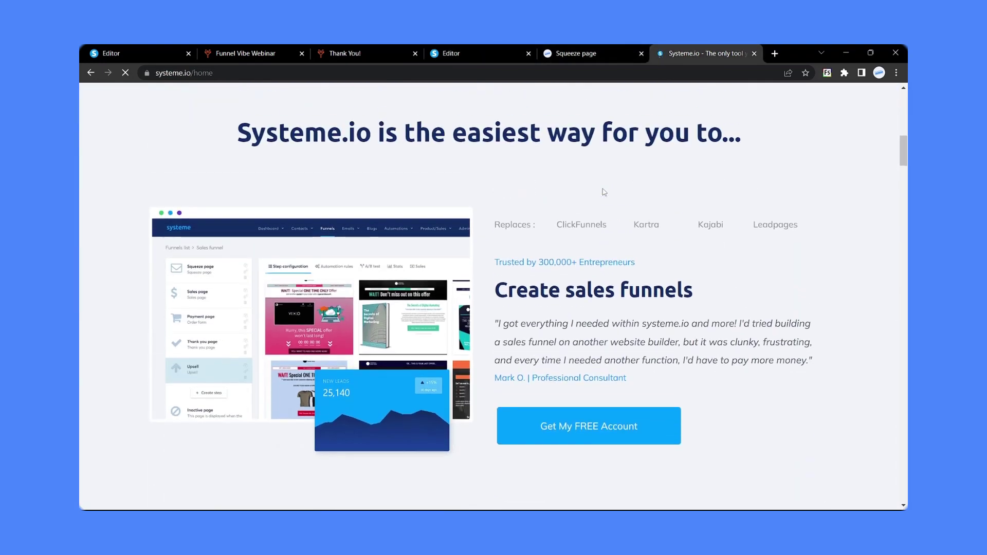
scroll(600, 194, "down", 3)
left_click(574, 355)
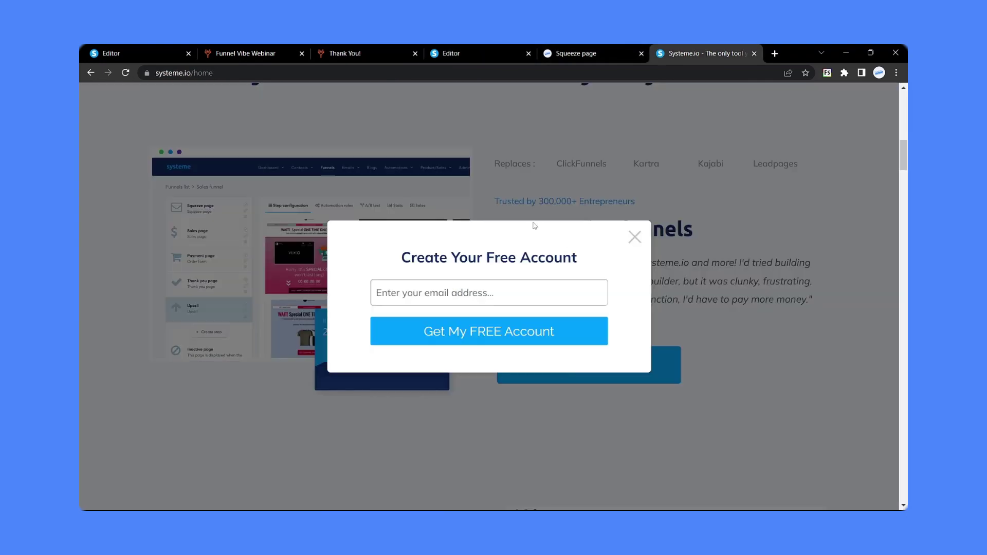
key("ctrl+shift+Tab")
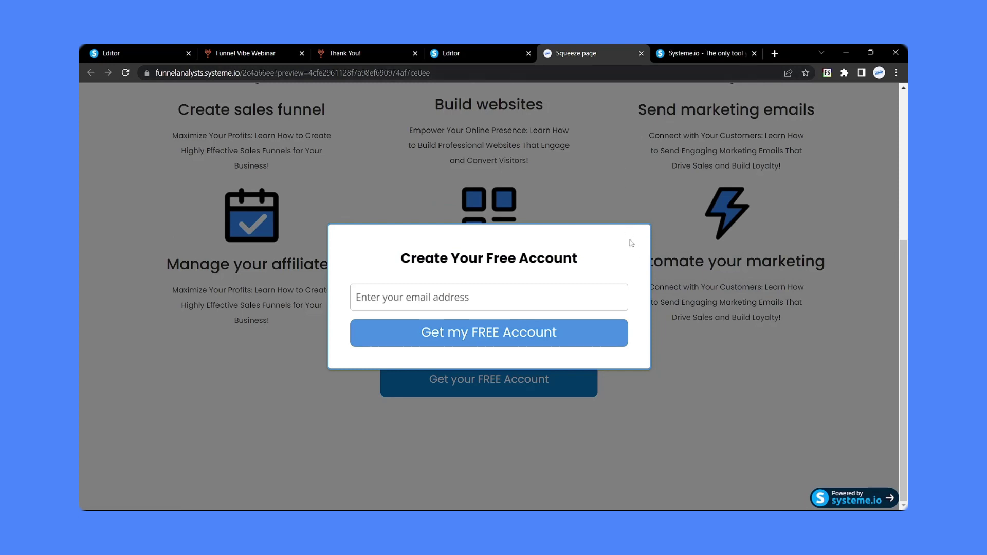
key("ctrl+Tab")
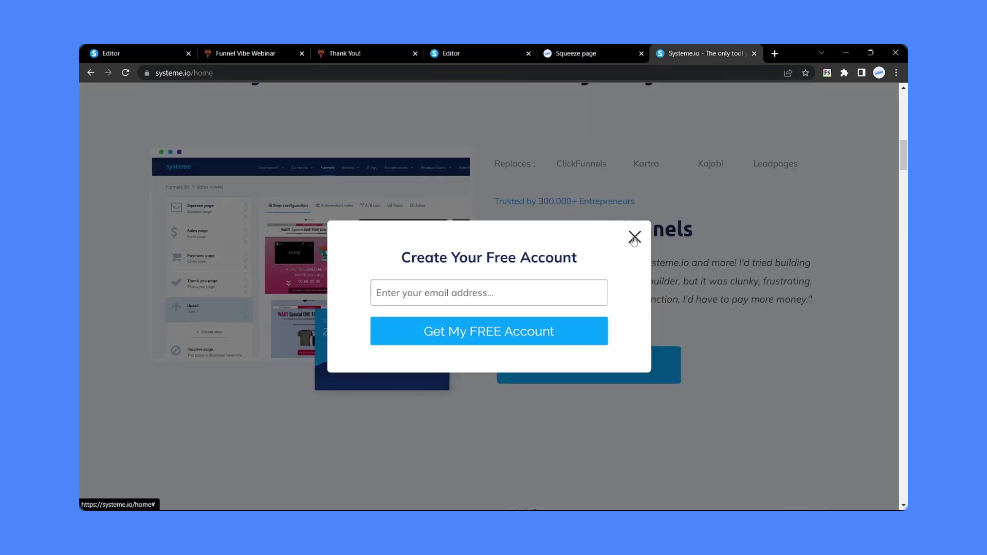
left_click(550, 53)
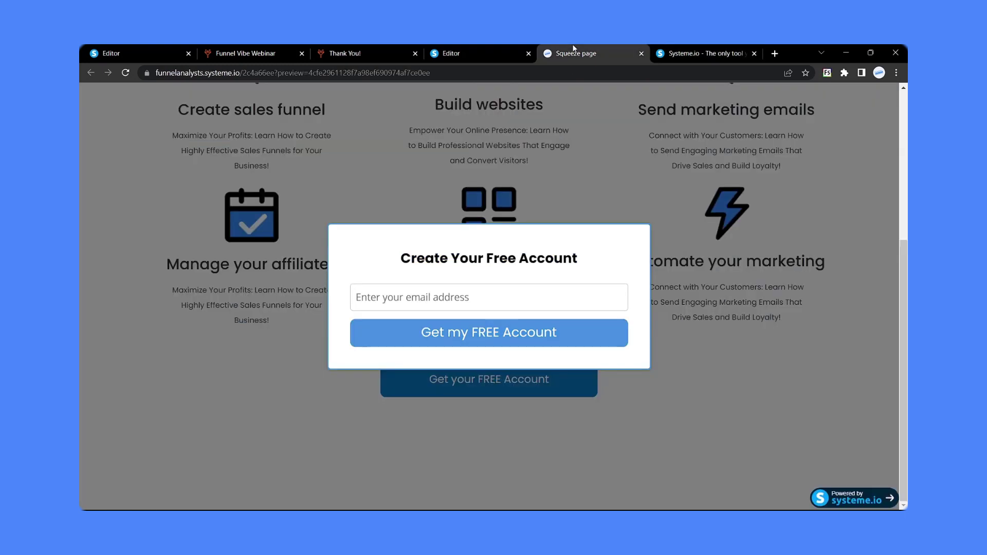
left_click(503, 49)
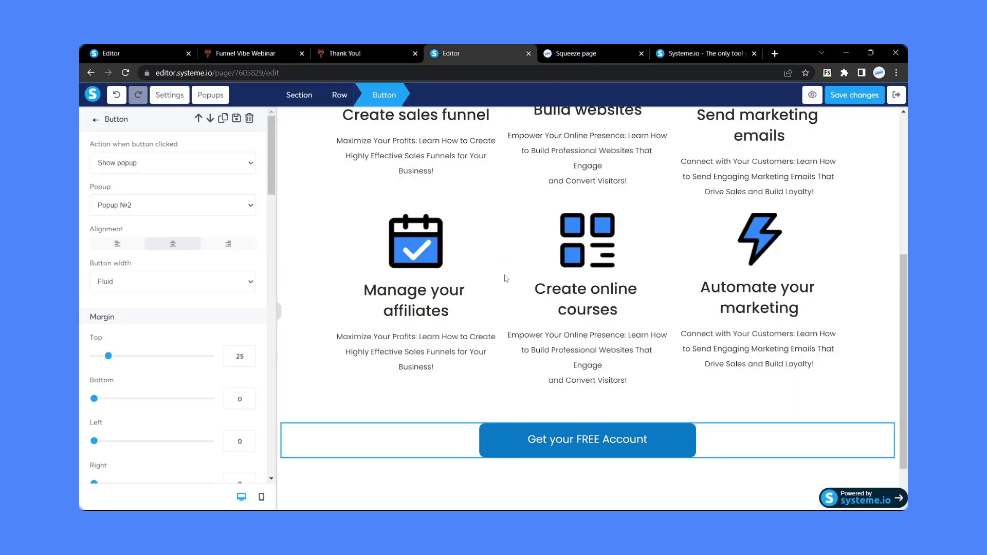
Step: Turn Show close button ON in Popup №2's settings and save the page
left_click(215, 97)
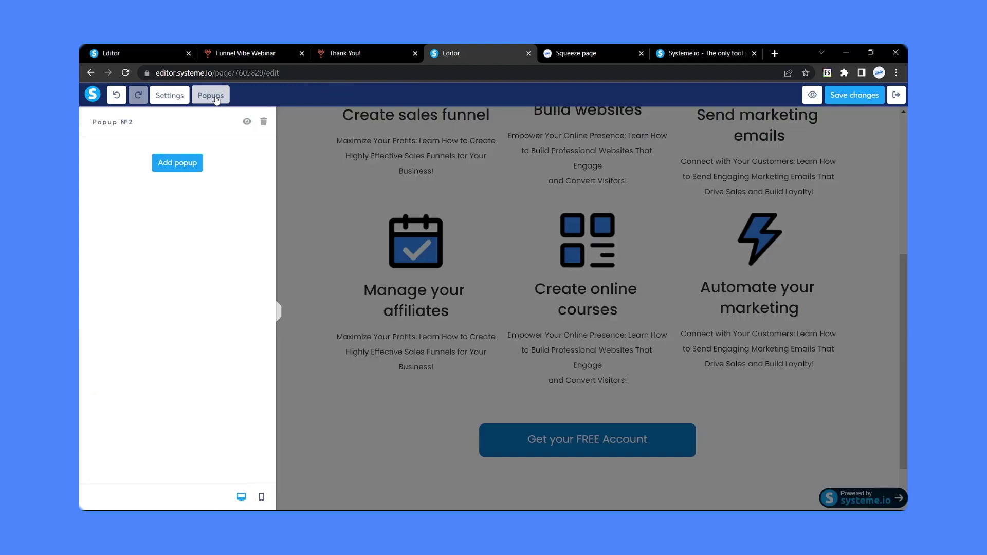
left_click(247, 124)
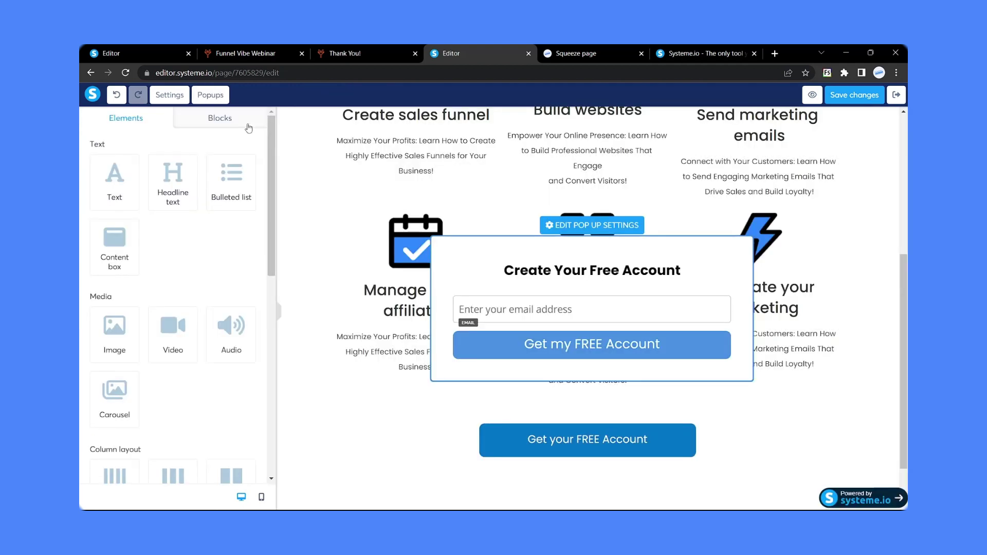
left_click(579, 226)
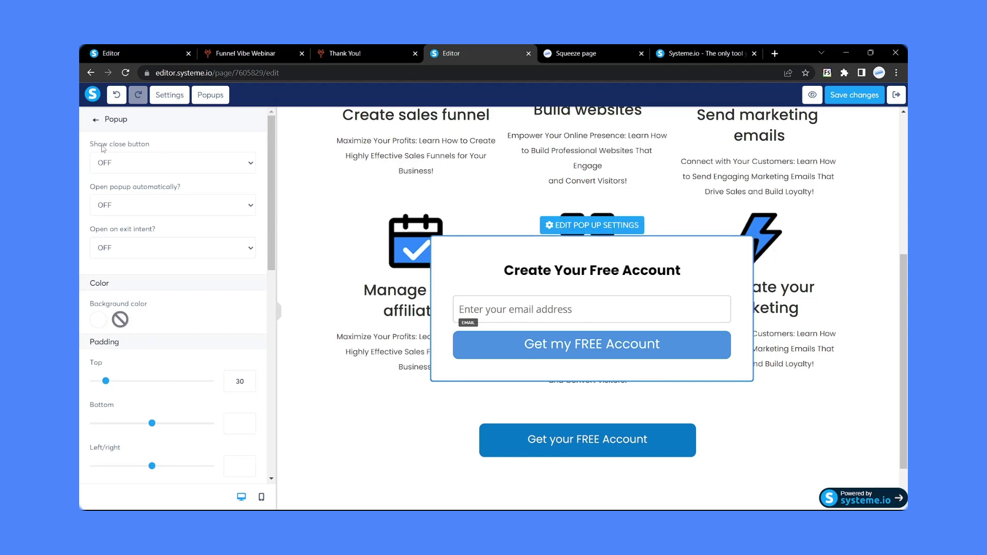
left_click(131, 161)
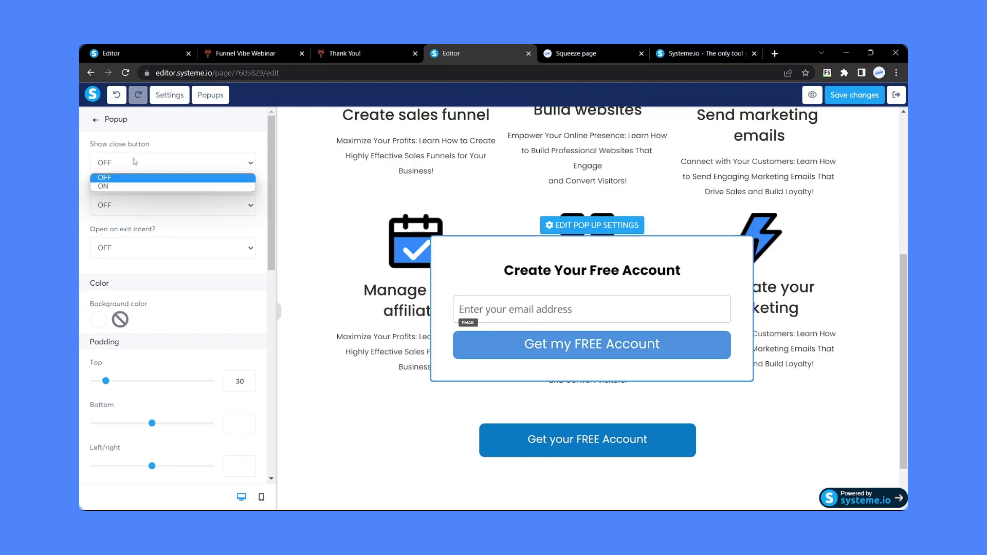
left_click(123, 186)
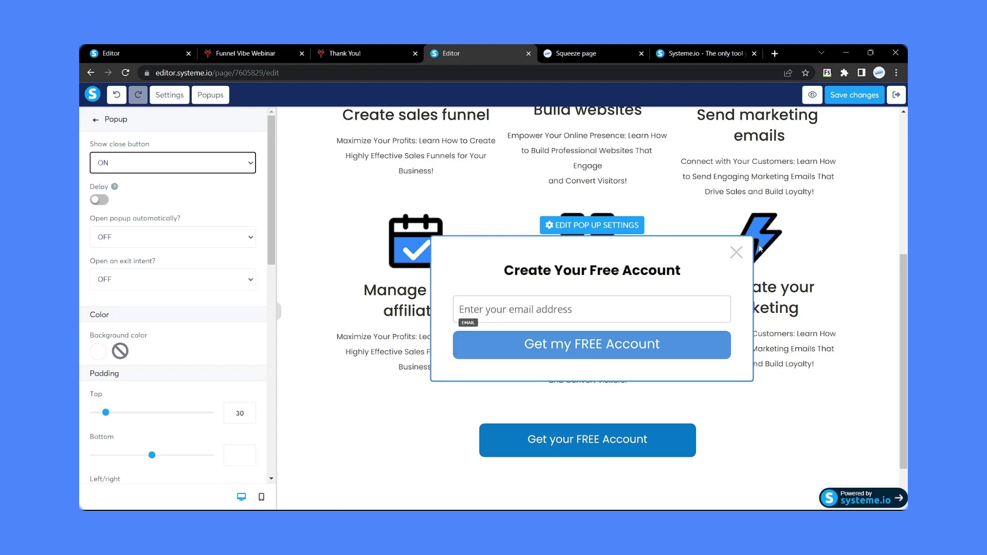
left_click(849, 102)
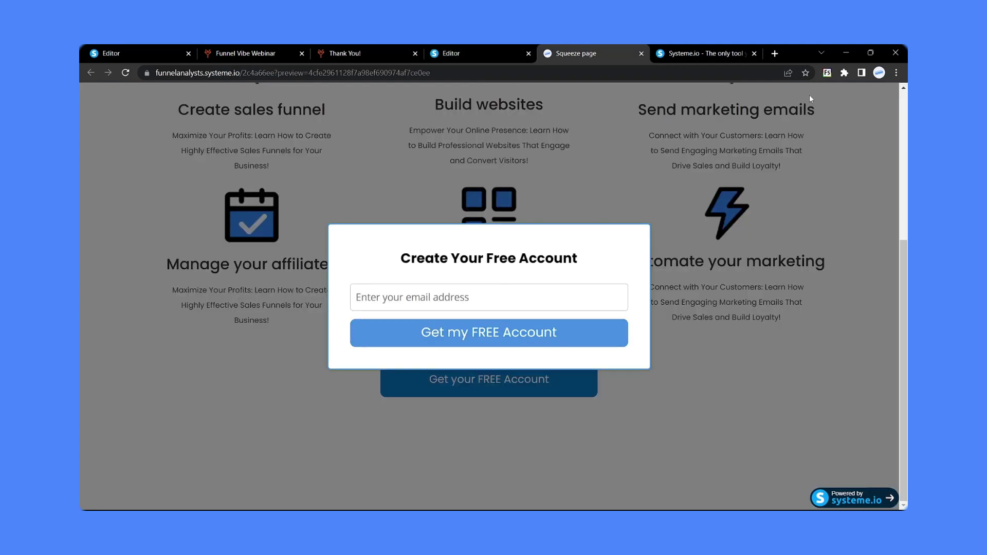
Step: Open the signup popup in the preview to verify its close X, then return to the editor
left_click(576, 53)
scroll(446, 338, "down", 5)
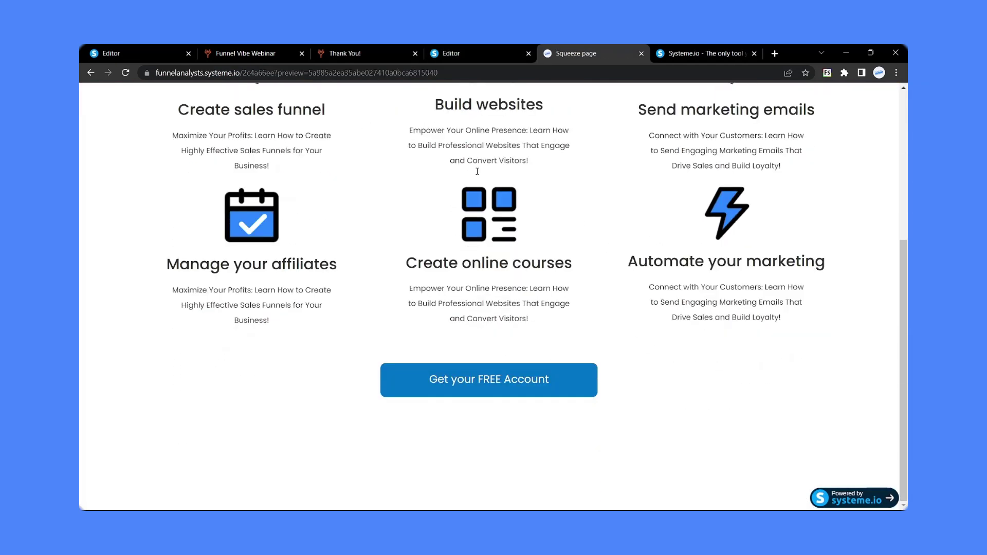
left_click(466, 379)
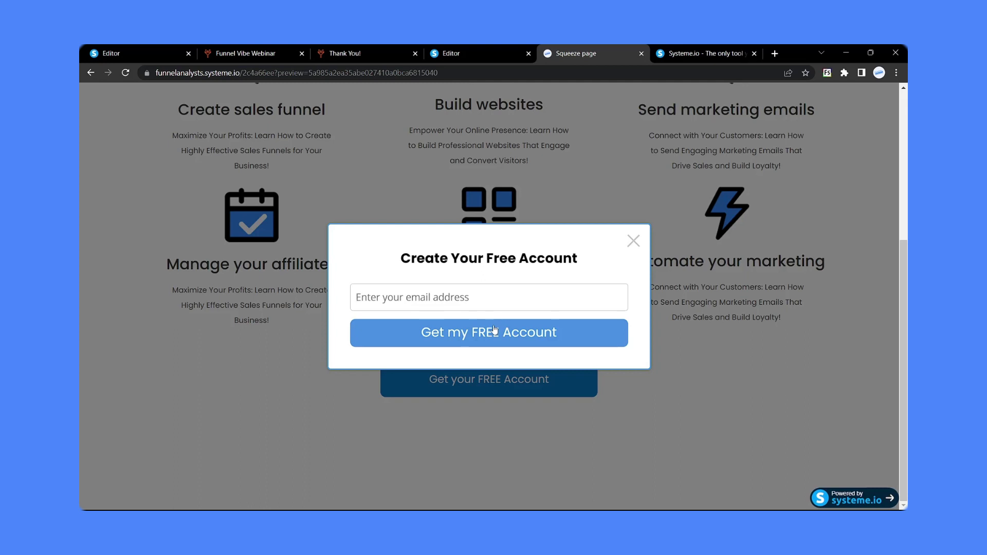
left_click(483, 52)
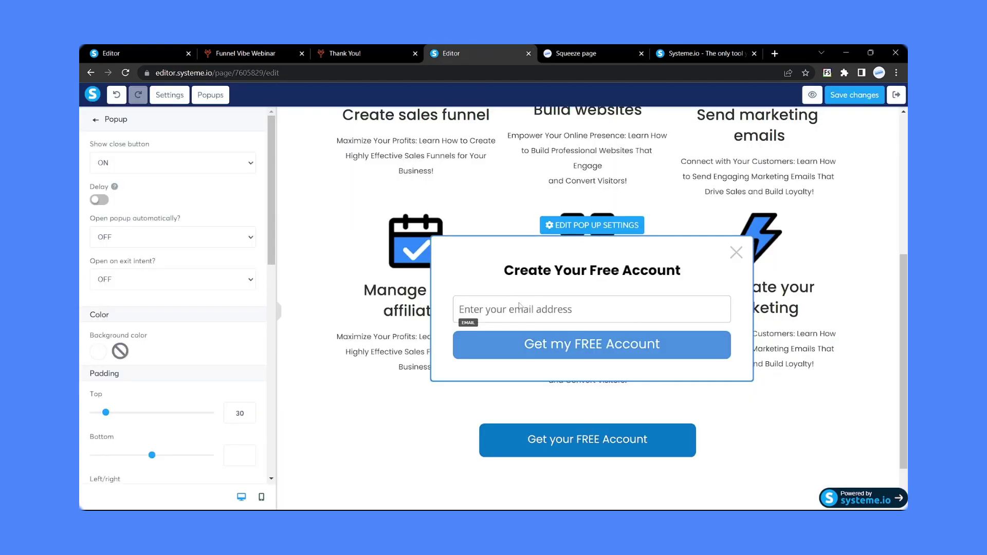
Step: Set the popup's Get my FREE Account button to redirect To the next step after signup
left_click(543, 347)
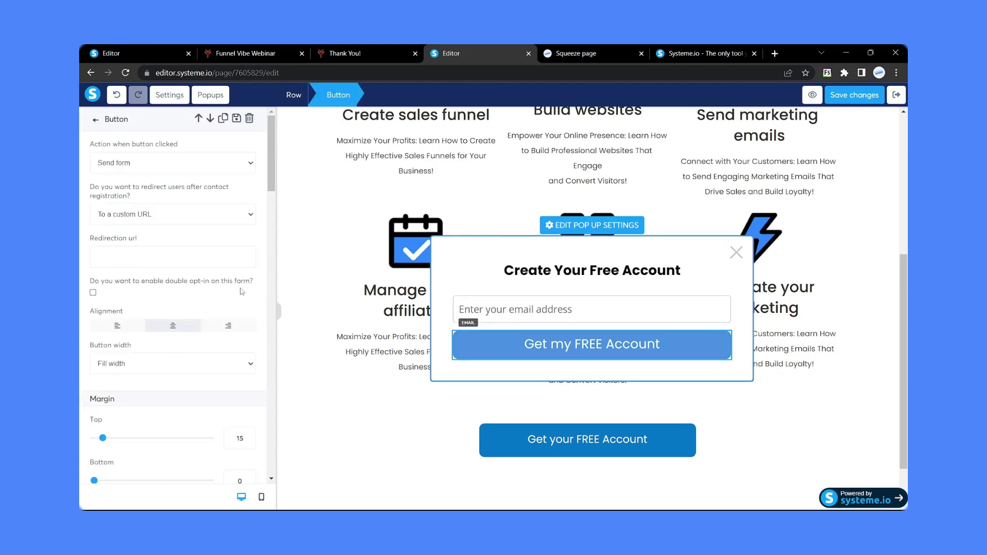
left_click(128, 216)
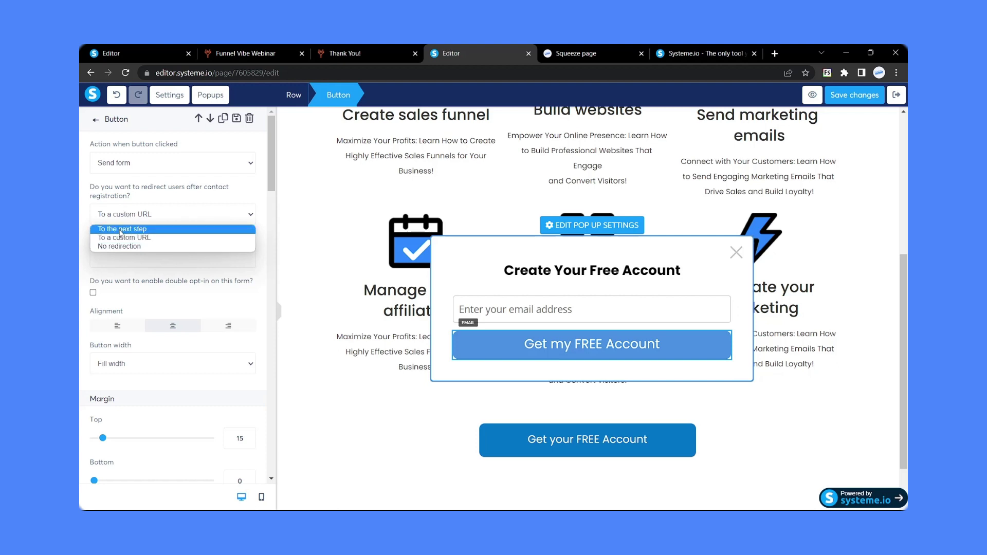
left_click(122, 230)
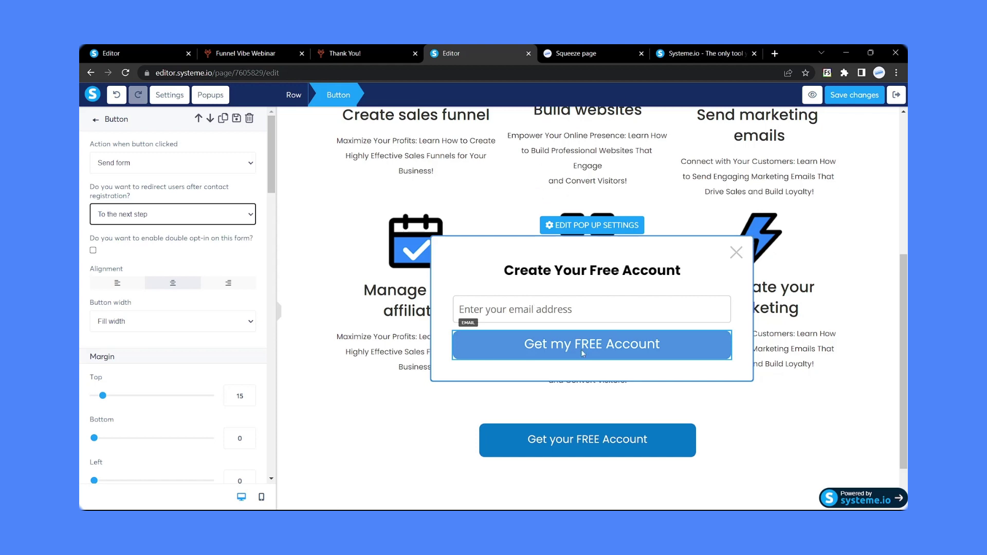
left_click(611, 48)
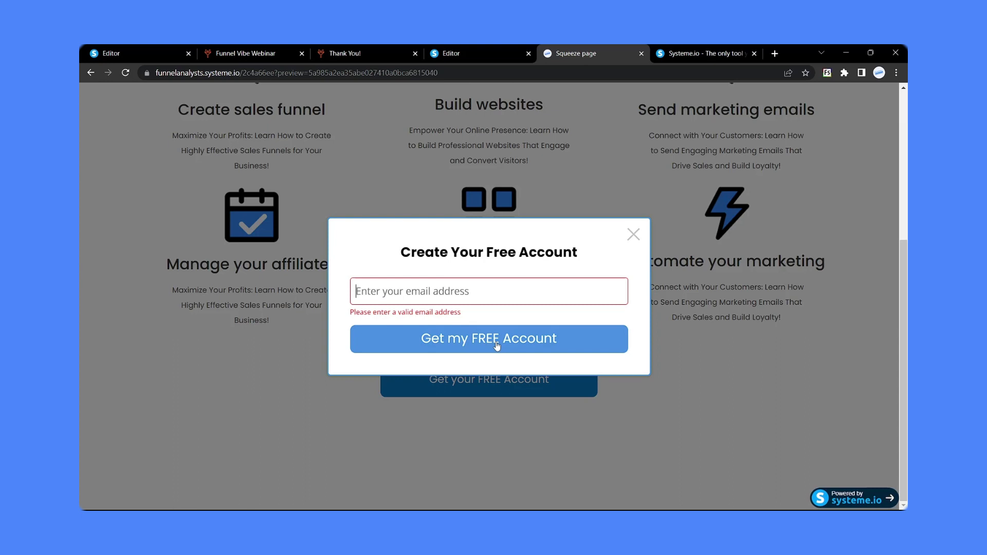
Step: Save the popup changes, close the preview, and exit to the Email Opt funnel dashboard
left_click(452, 53)
left_click(853, 94)
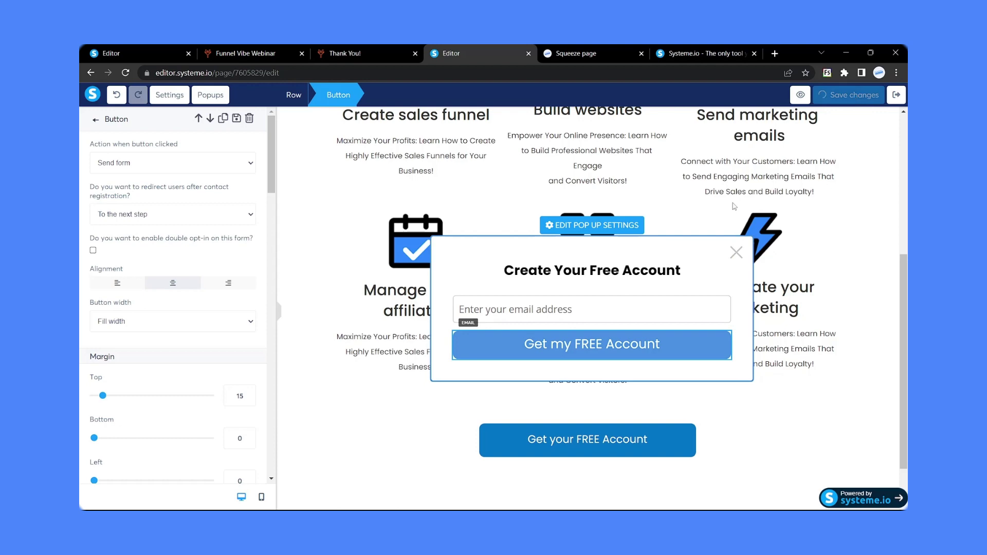
left_click(549, 53)
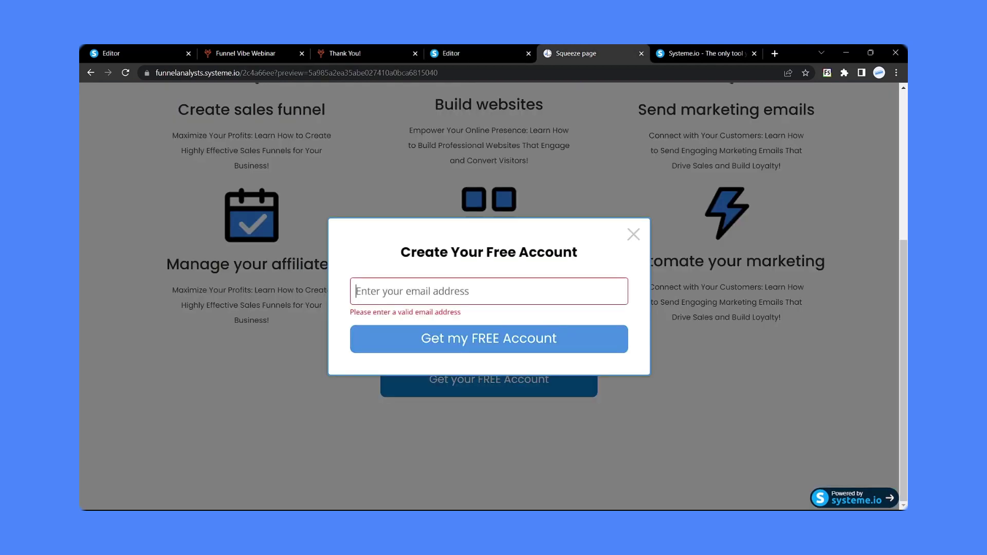
left_click(641, 54)
left_click(505, 45)
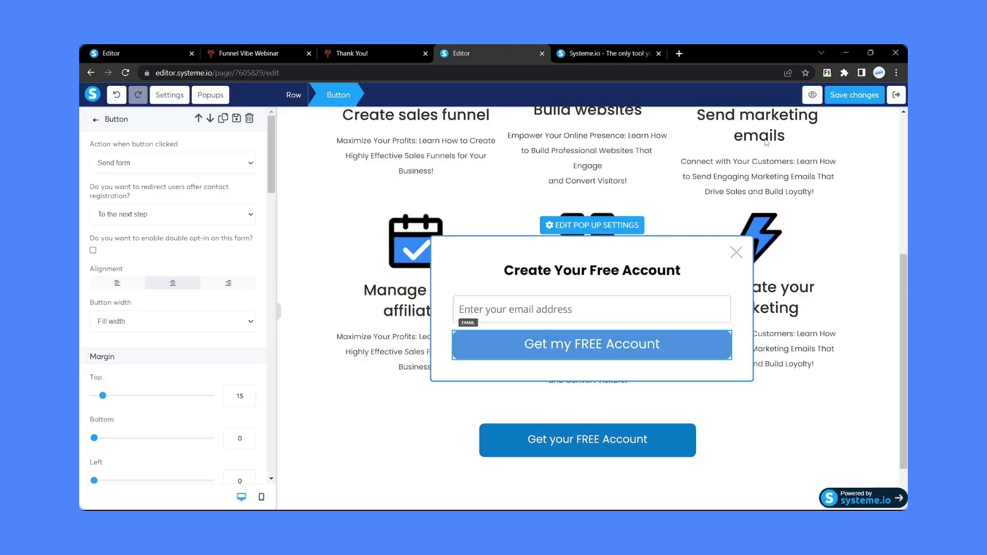
left_click(897, 95)
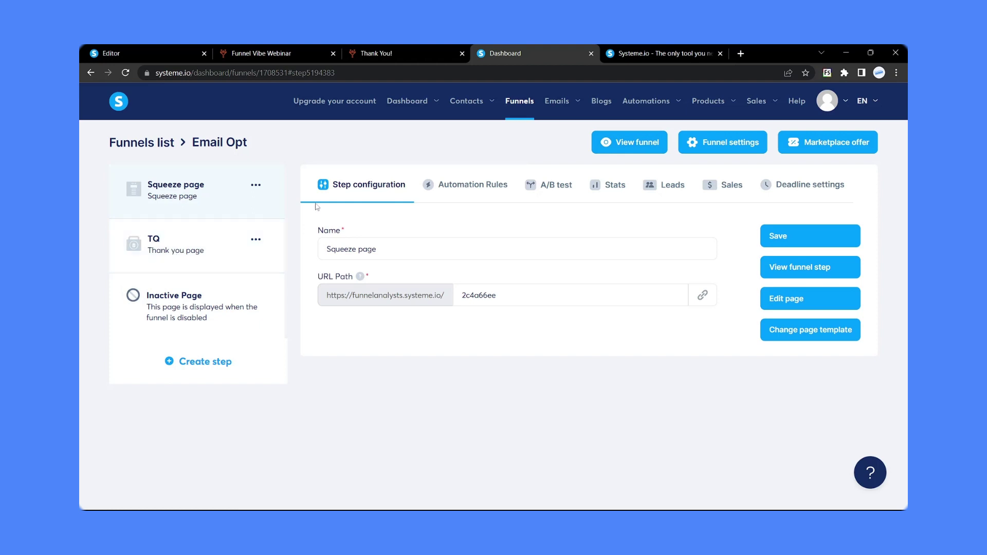
Step: On the live squeeze page, sign up through the popup with a saved email address
left_click(638, 143)
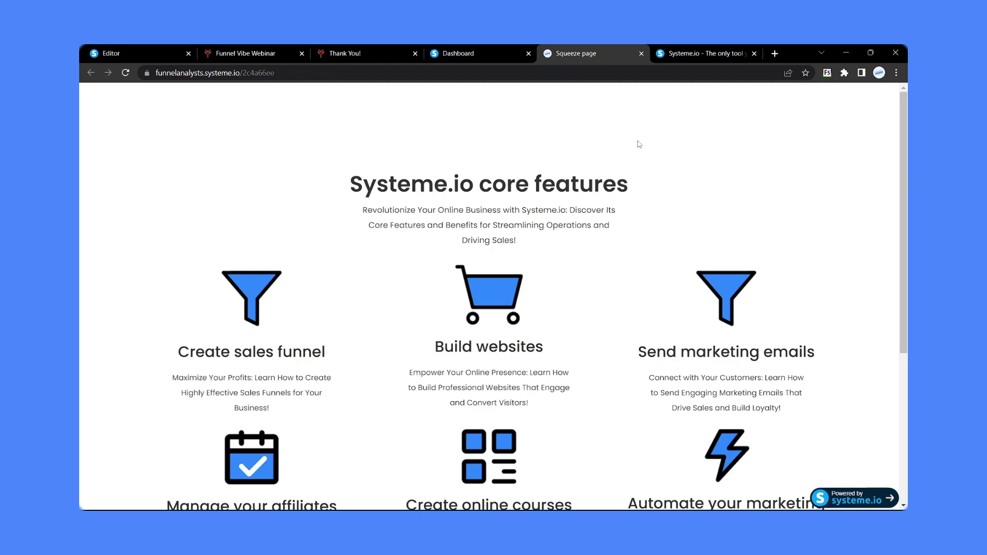
scroll(606, 276, "down", 5)
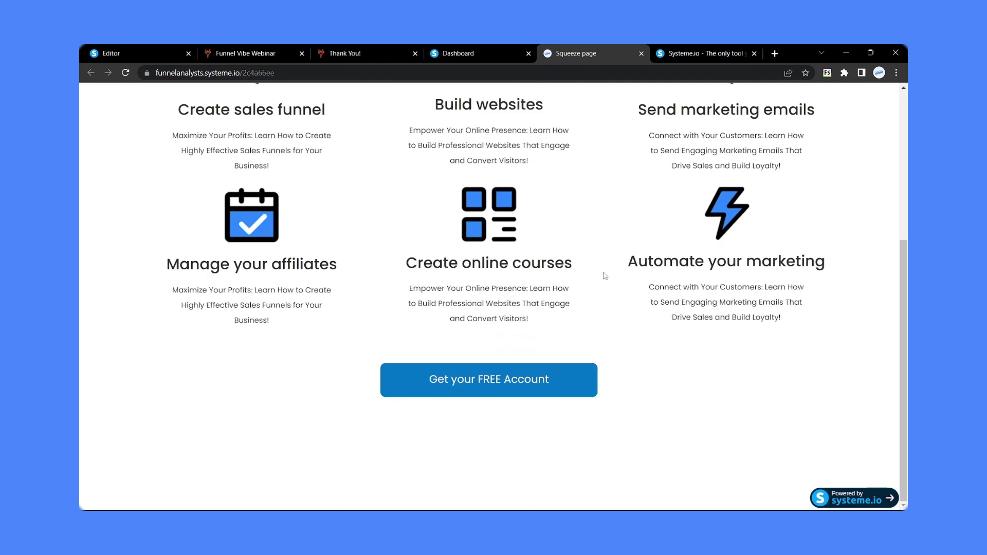
left_click(460, 380)
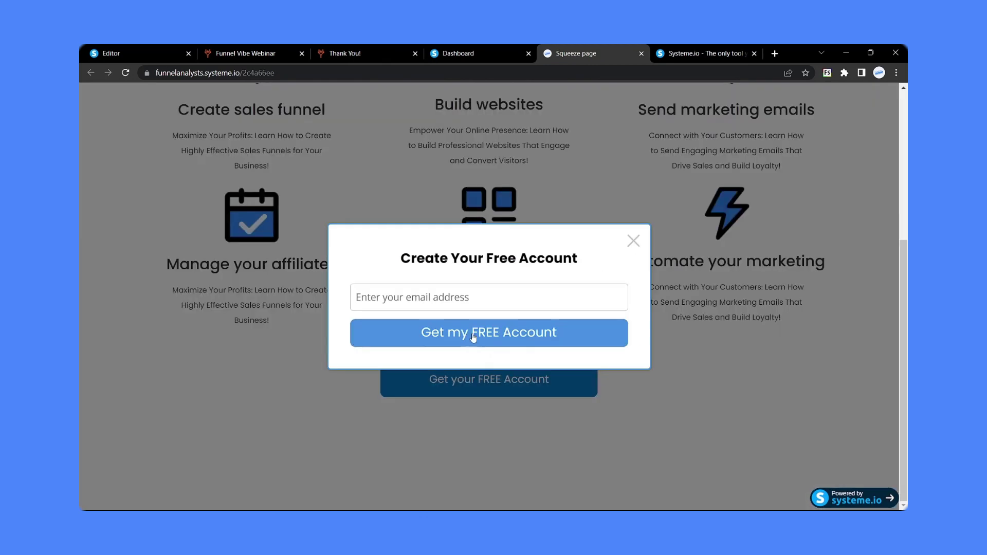
left_click(432, 303)
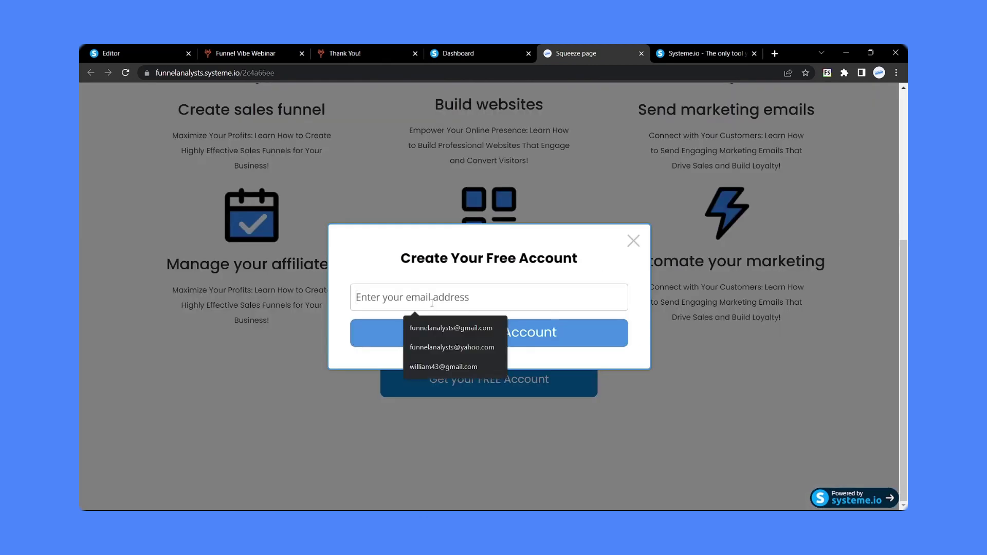
left_click(459, 348)
left_click(474, 335)
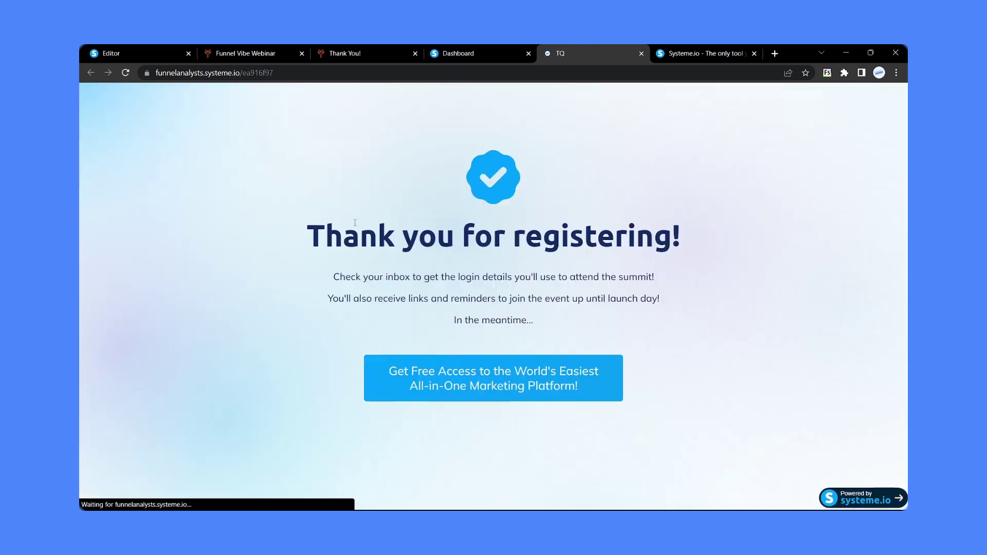
Step: Check the TQ thank-you page, then confirm the funnel's Leads tab lists 2 leads
left_click_drag(327, 229, 698, 263)
left_click(699, 263)
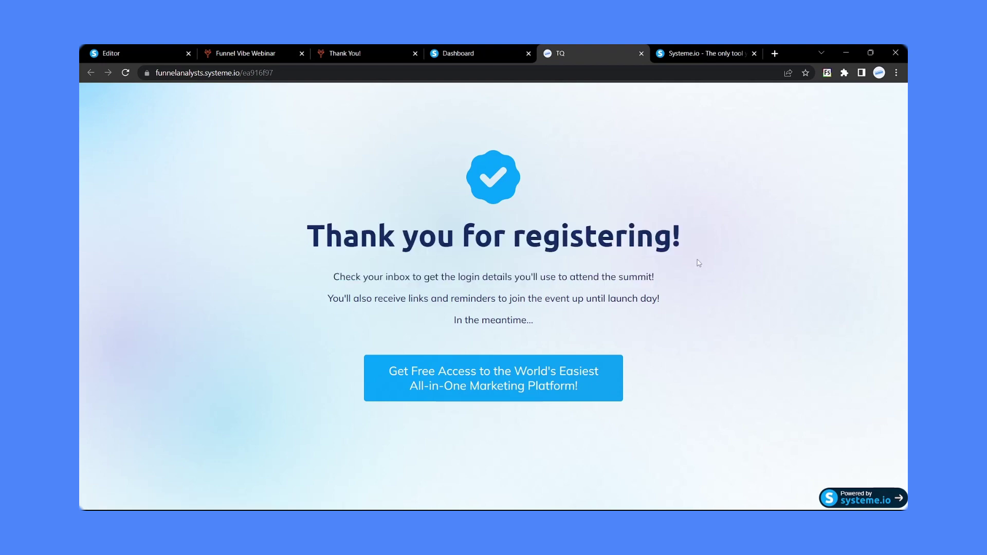
left_click(474, 49)
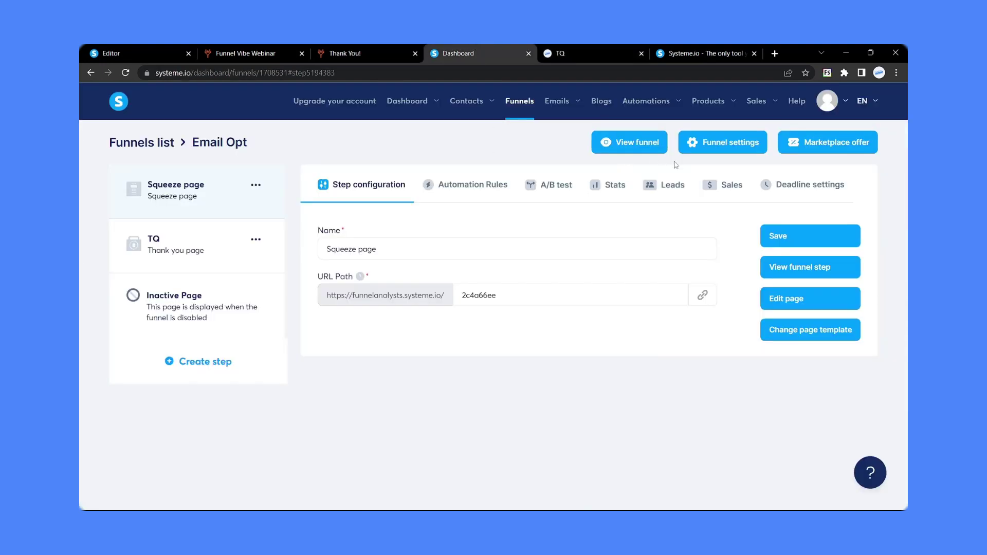
left_click(669, 189)
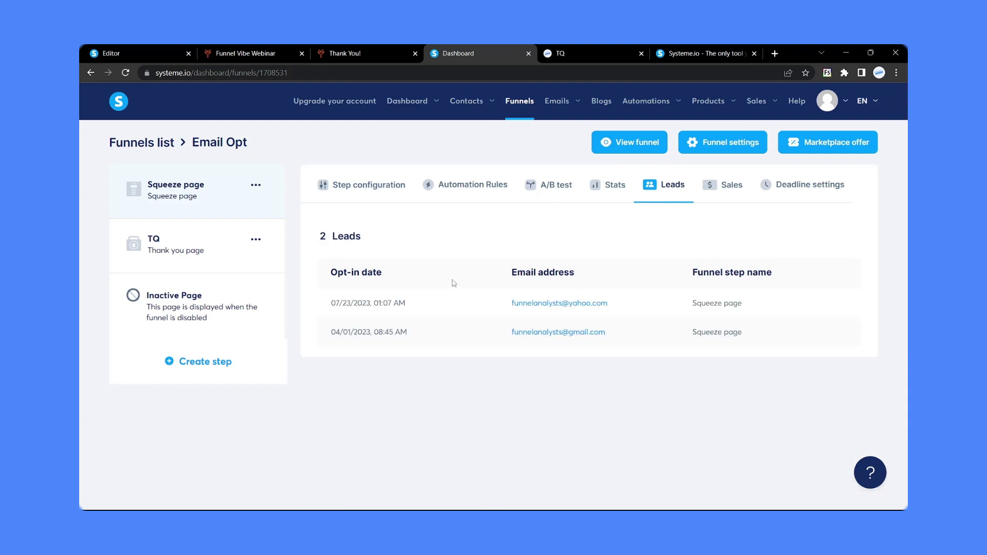